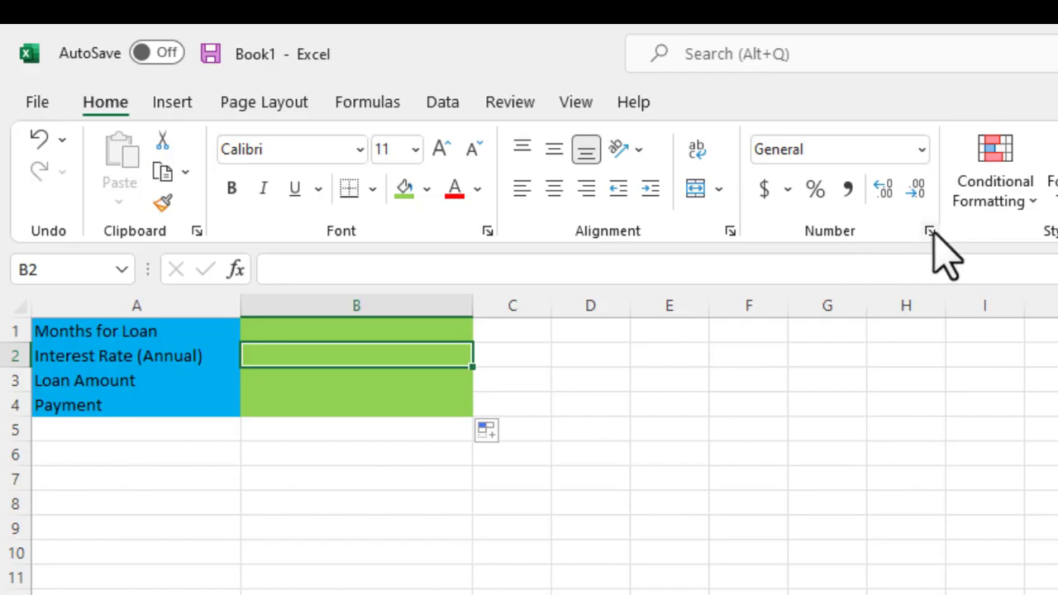
Format the annual interest rate cell B2 as Percentage with 2 decimal places
right_click(415, 355)
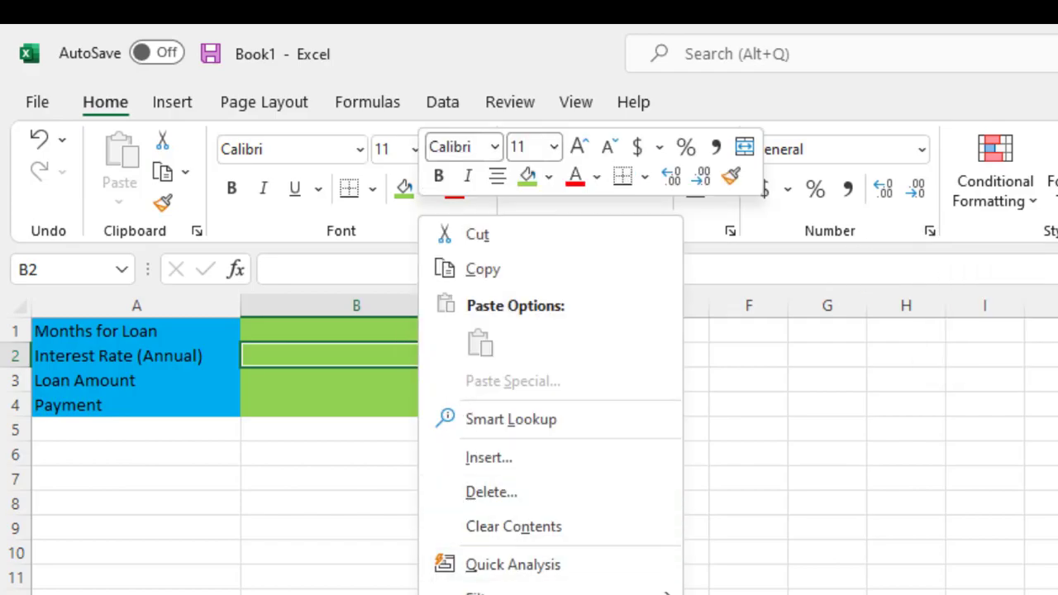
left_click(931, 234)
left_click(930, 231)
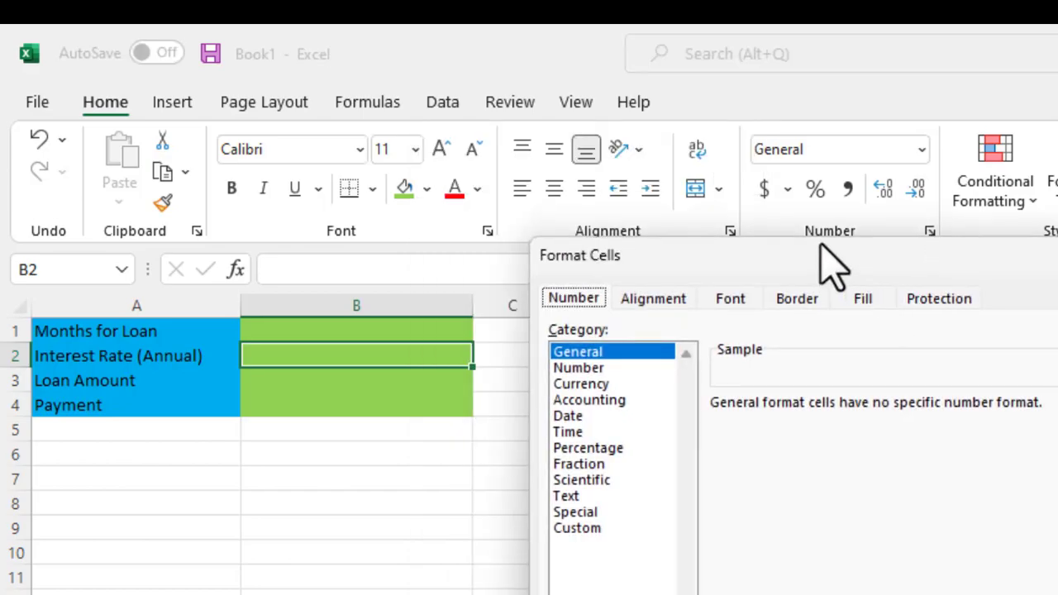
left_click_drag(821, 244, 810, 241)
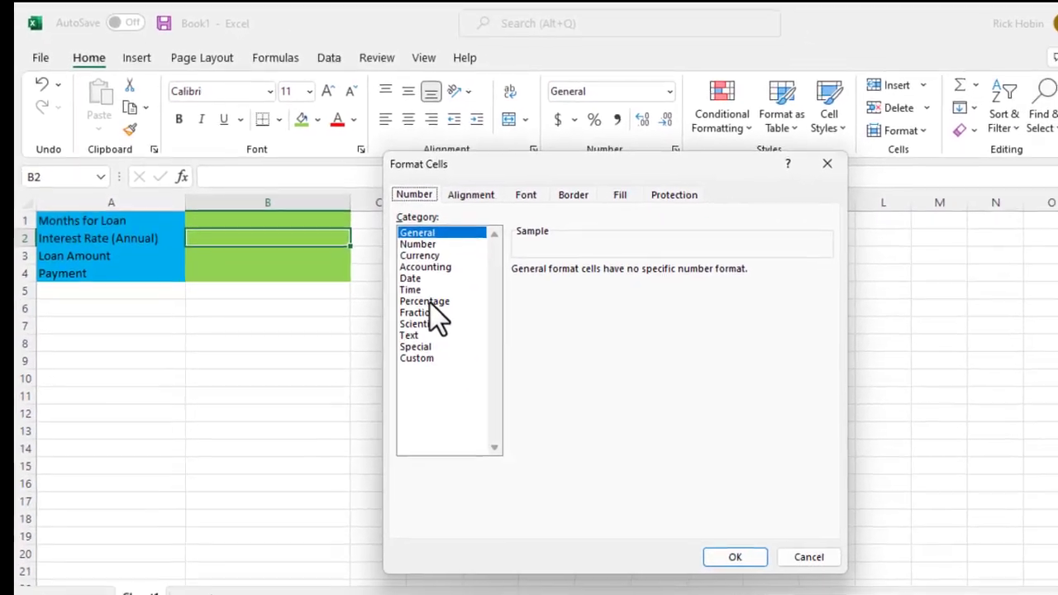
left_click(555, 427)
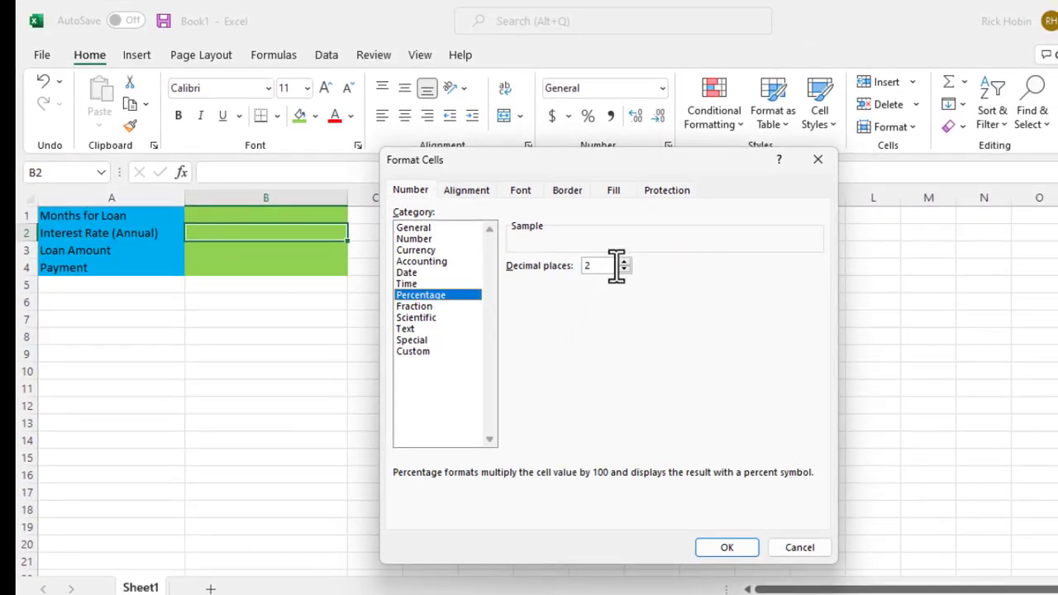
left_click(726, 545)
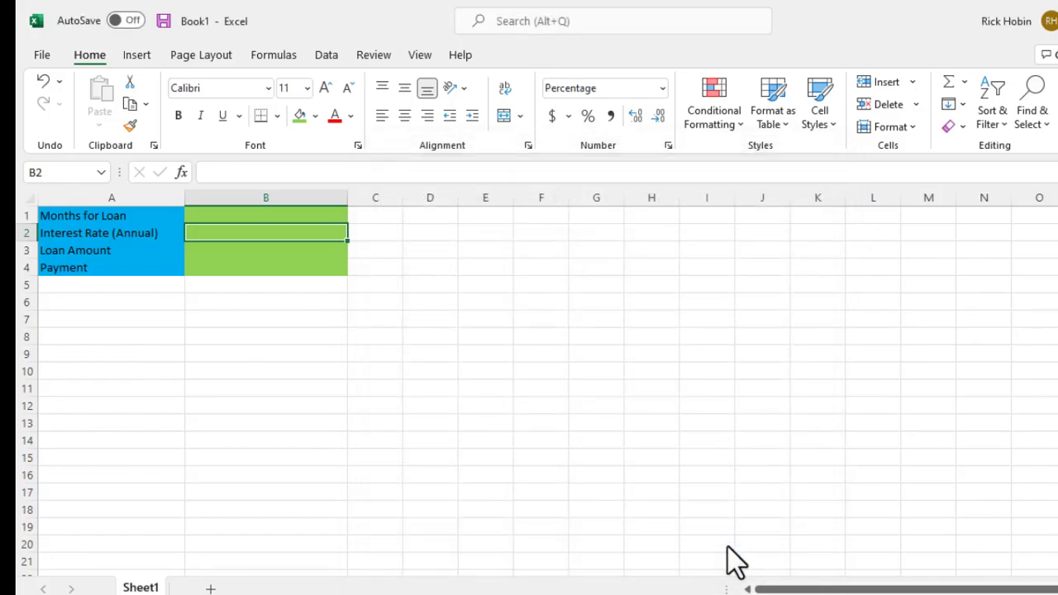
Format the loan amount and payment cells B3:B4 as Currency with 2 decimal places and the $ symbol
left_click_drag(225, 248, 234, 267)
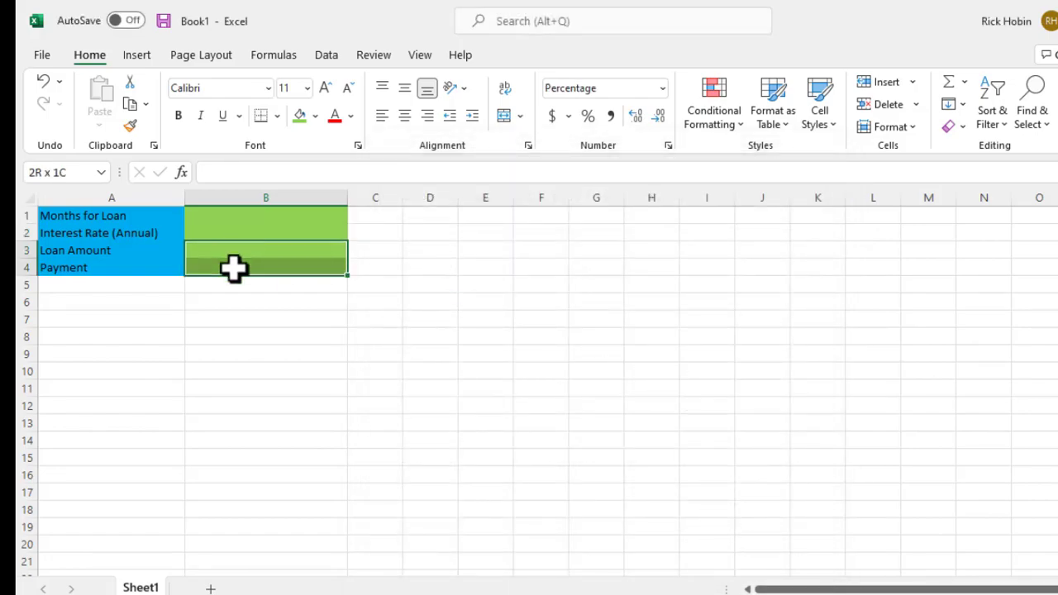
right_click(263, 252)
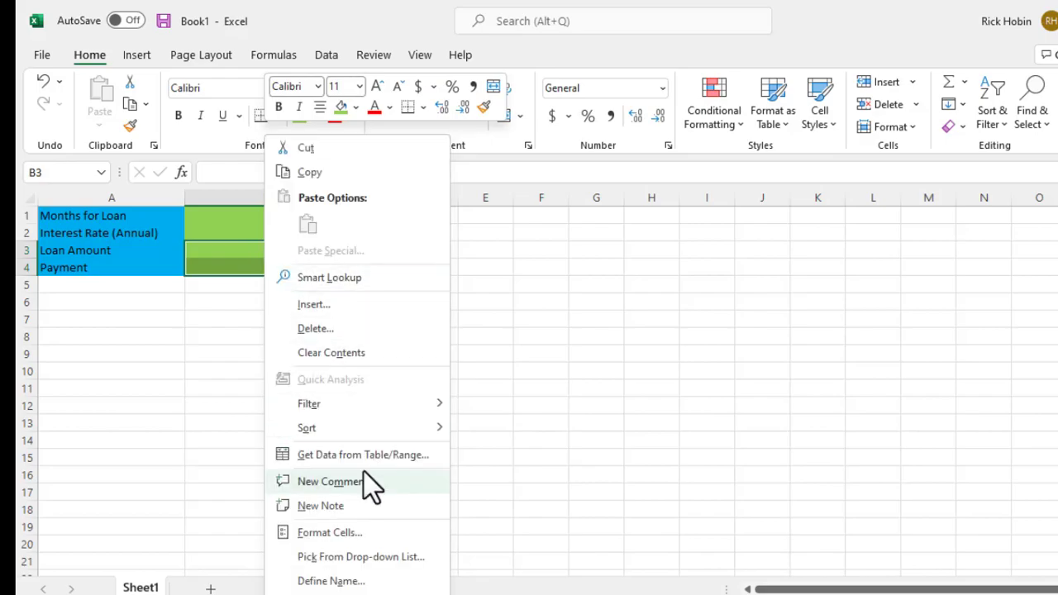
left_click(320, 534)
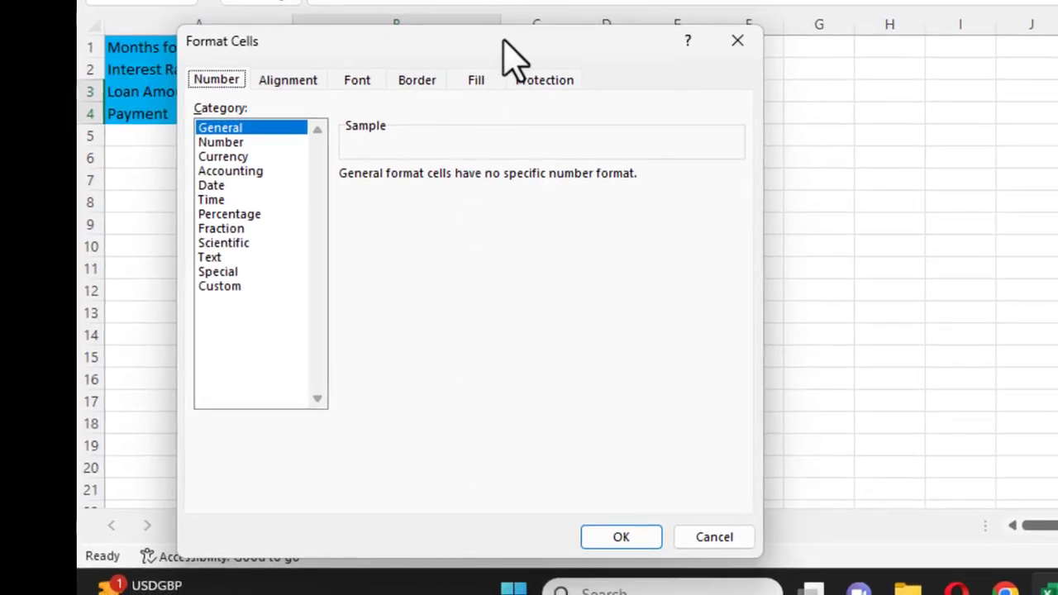
left_click_drag(491, 47, 881, 12)
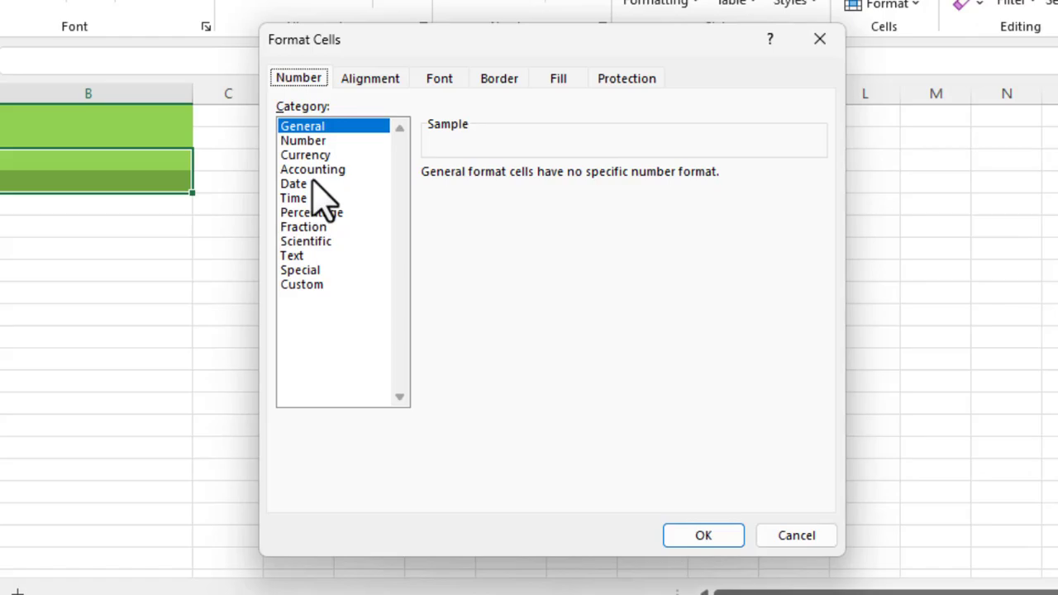
left_click(325, 160)
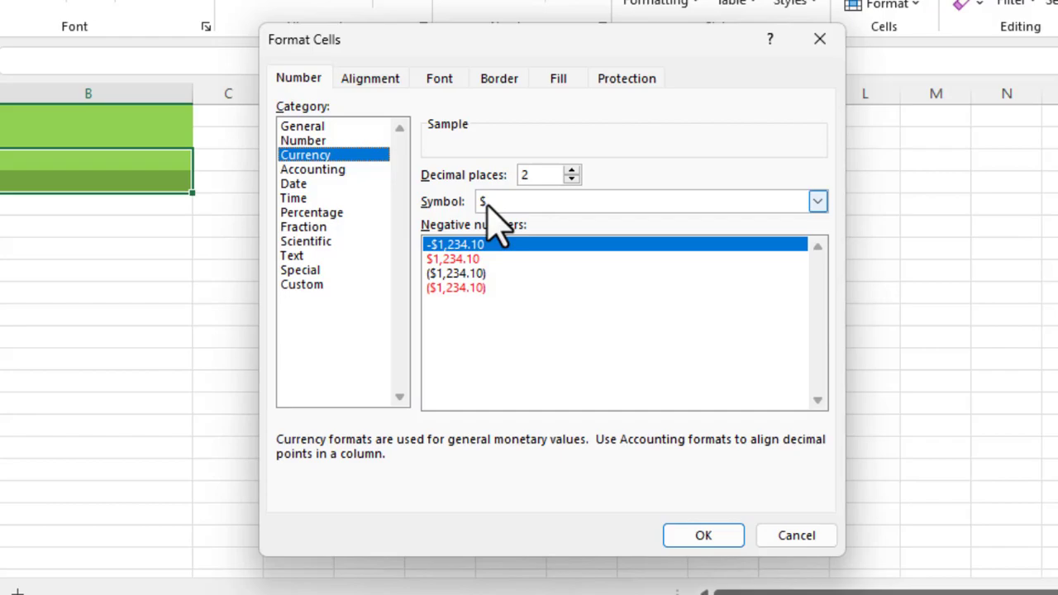
left_click(709, 546)
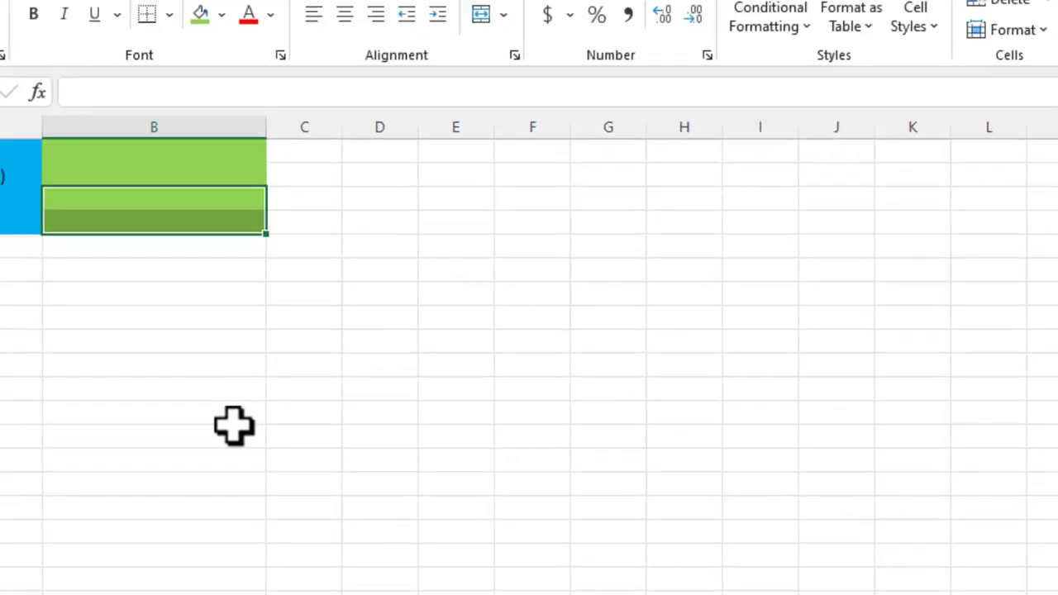
Enter 42 as the months for the loan in B1 and 6.5% as the annual interest rate in B2
left_click(166, 370)
left_click(525, 311)
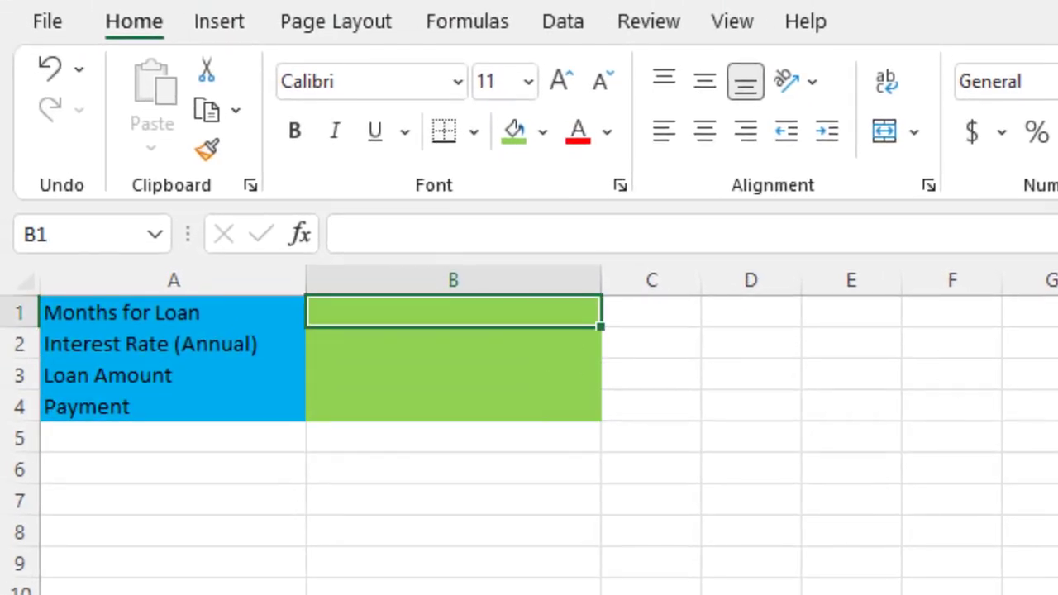
type("42")
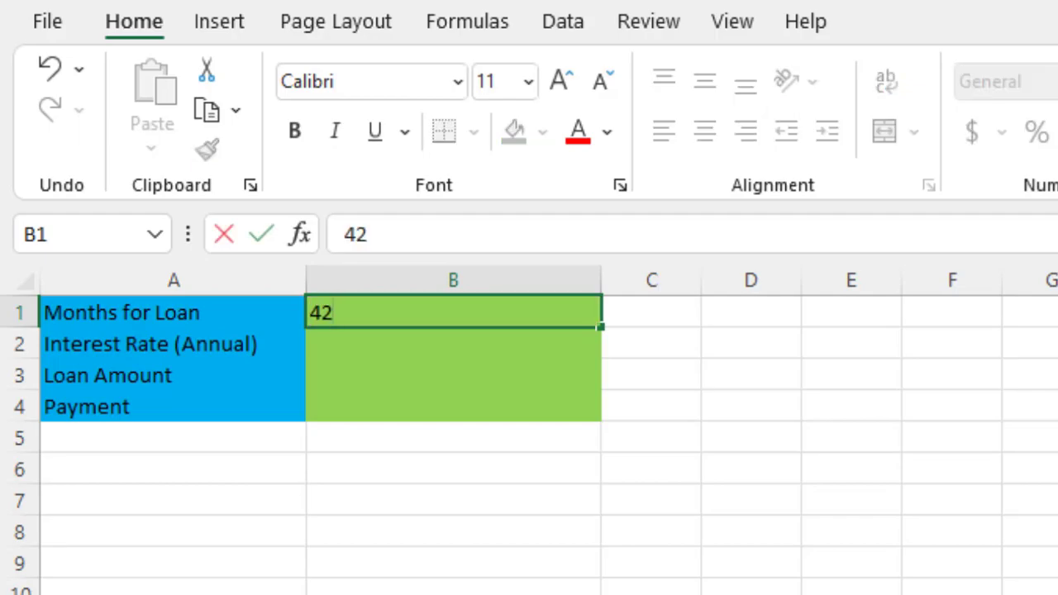
key("Return")
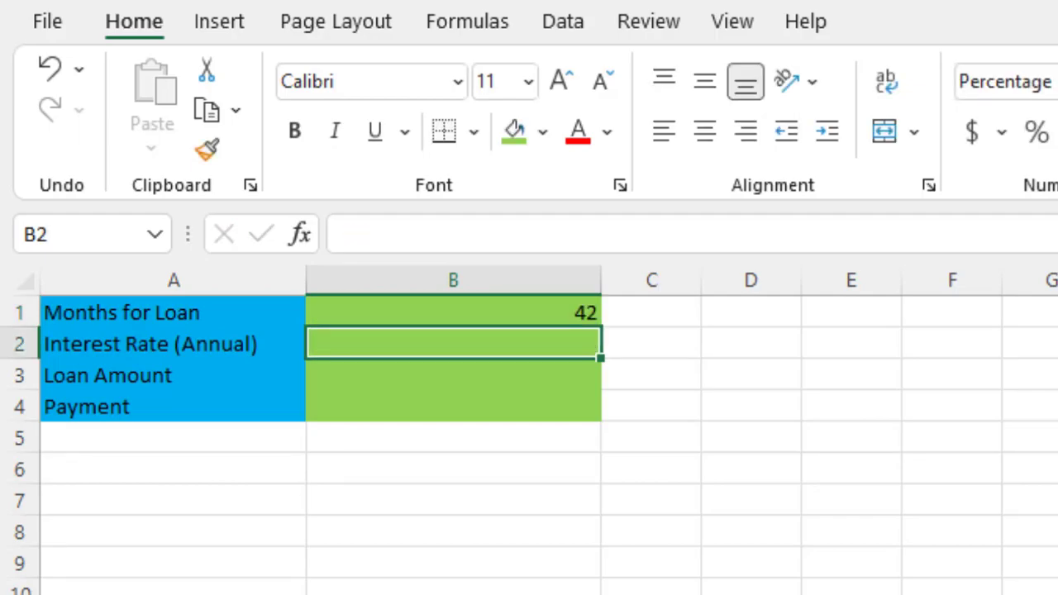
type("6.50")
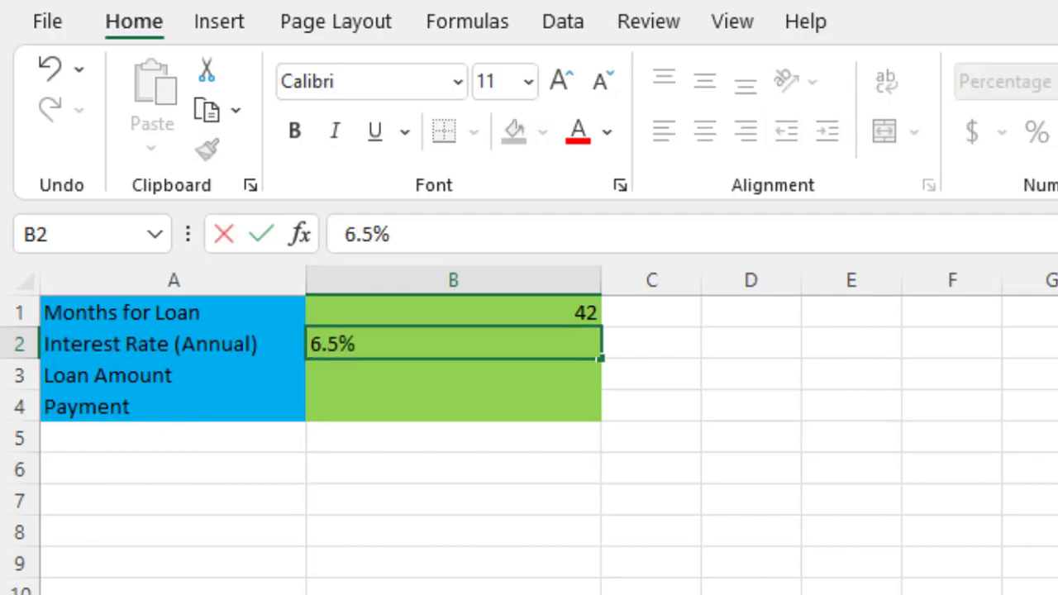
key("Tab")
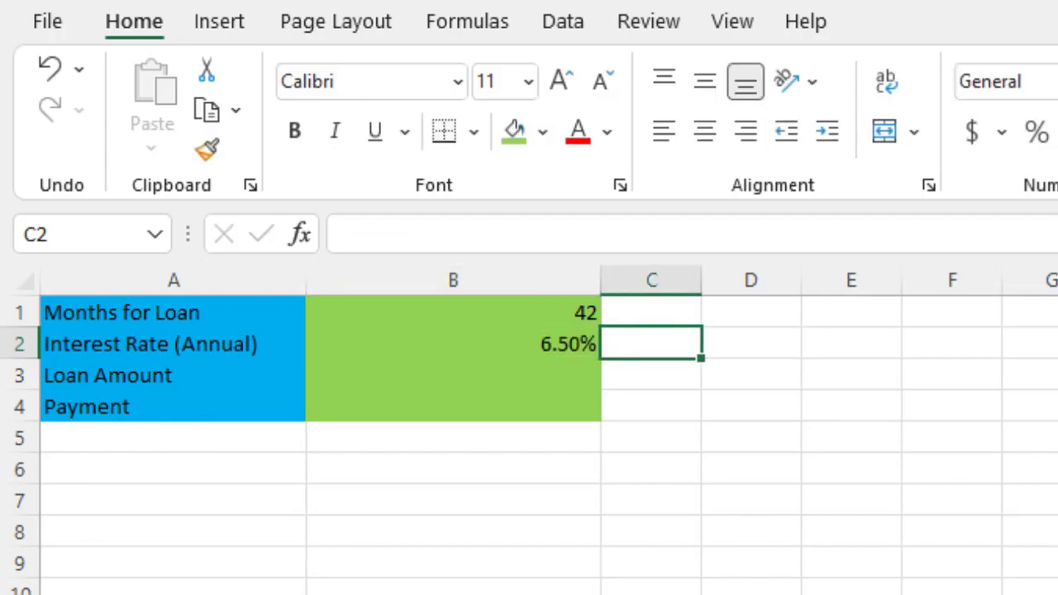
Enter 20000 as the loan amount in cell B3
left_click(652, 375)
left_click(453, 375)
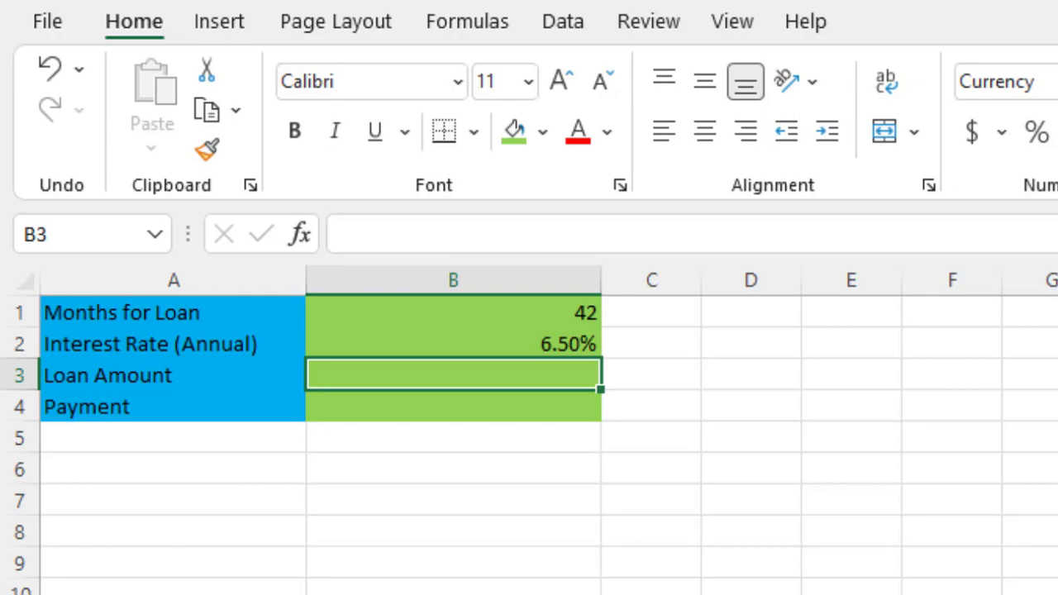
type("20000")
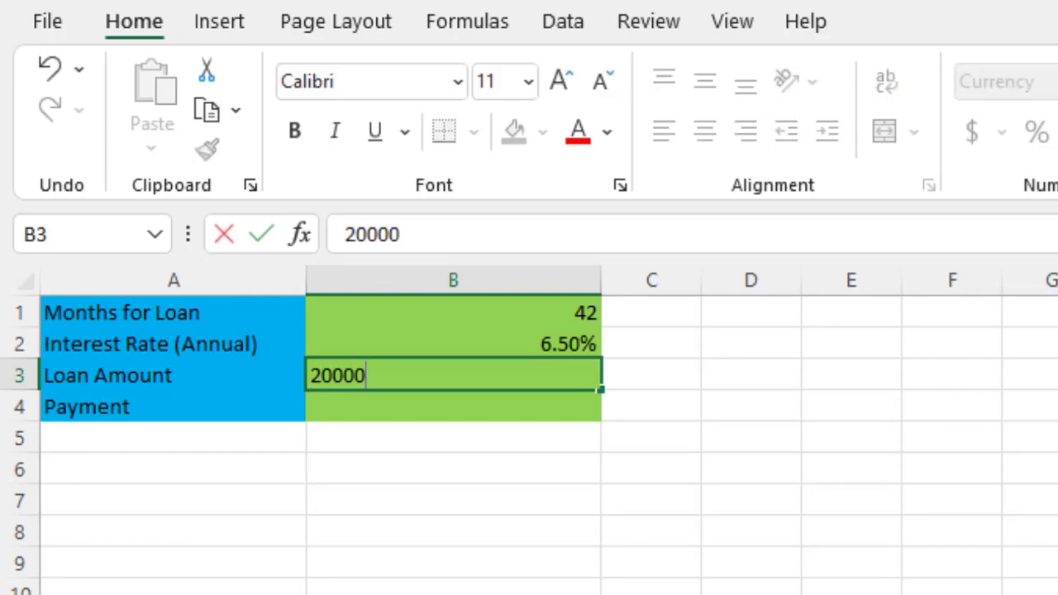
key("Return")
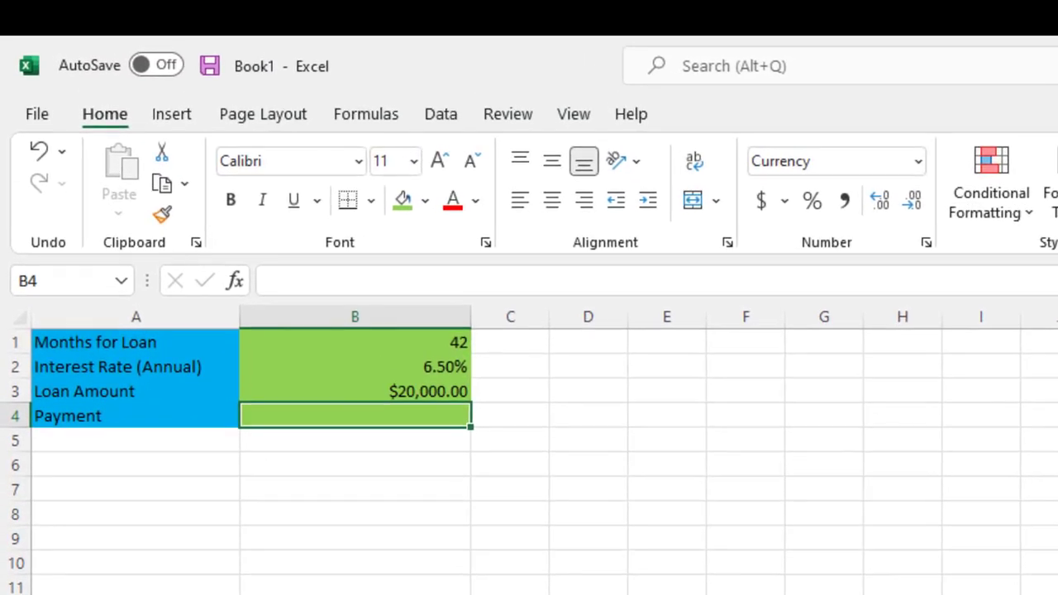
type("=")
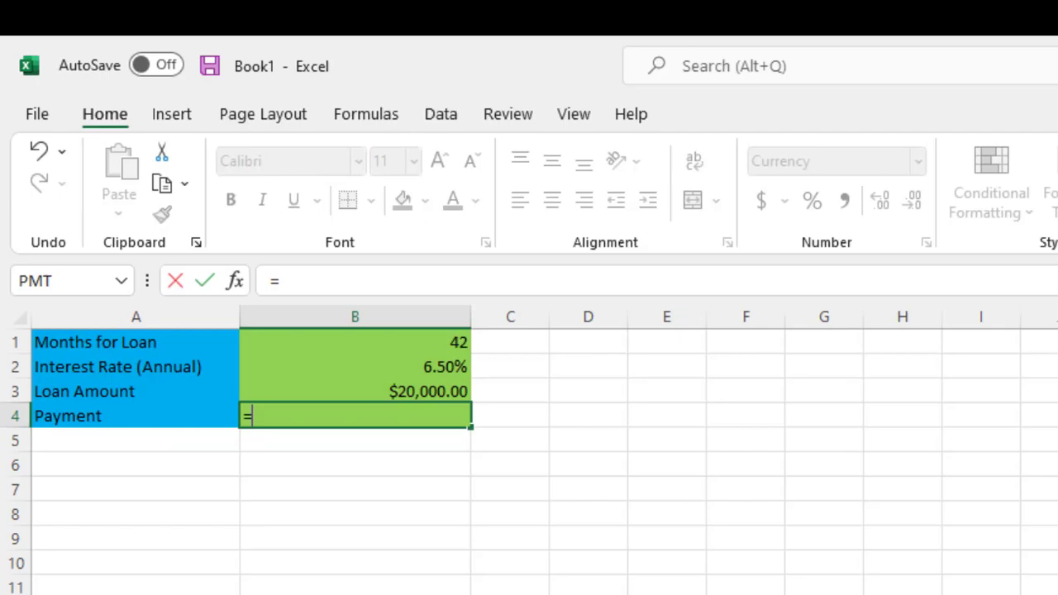
type("pmt")
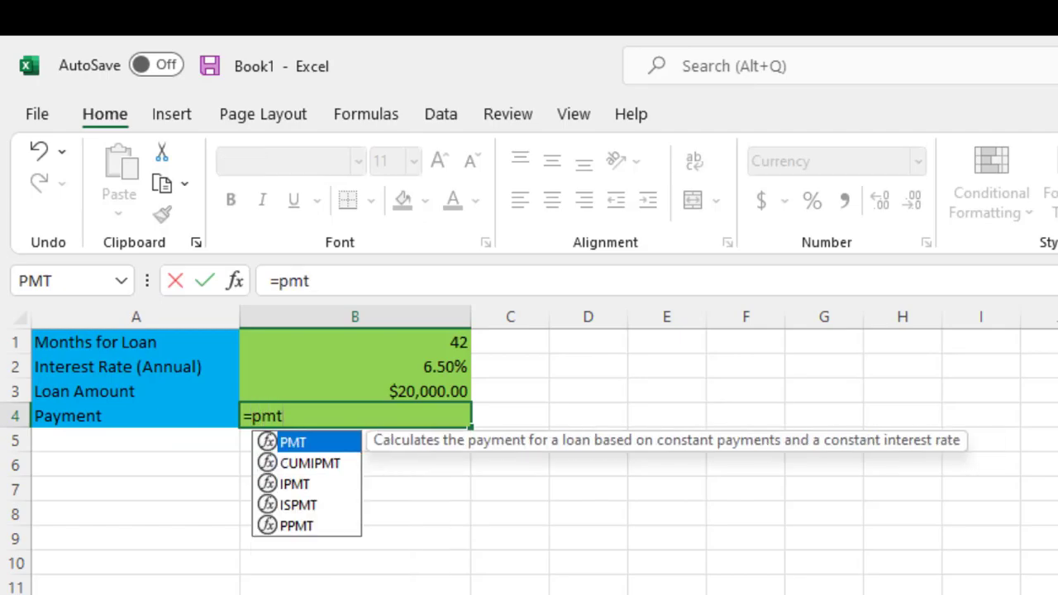
type("(")
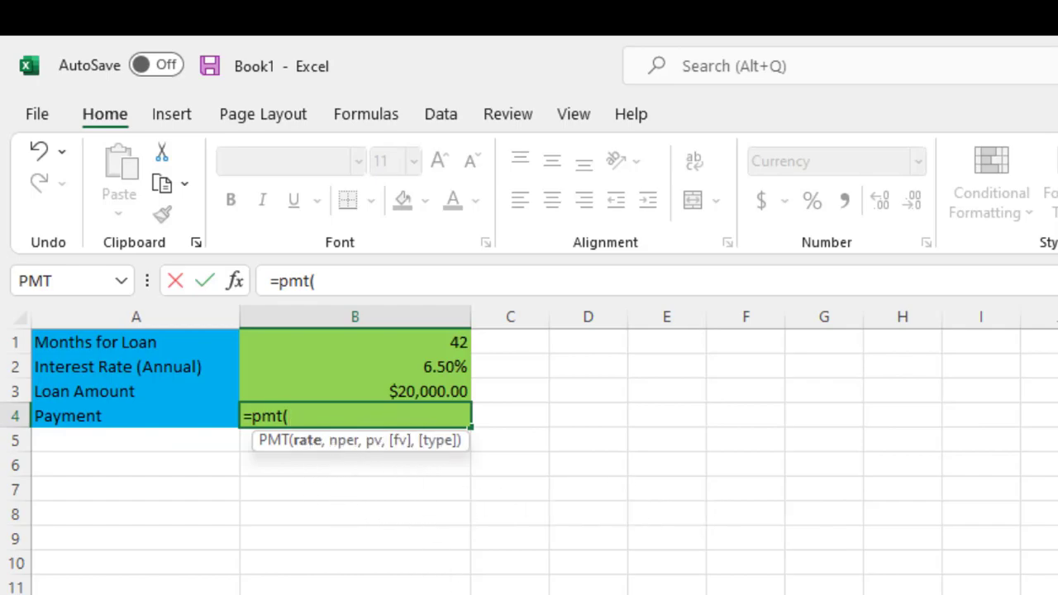
key("BackSpace")
key("BackSpace")
key("BackSpace")
key("BackSpace")
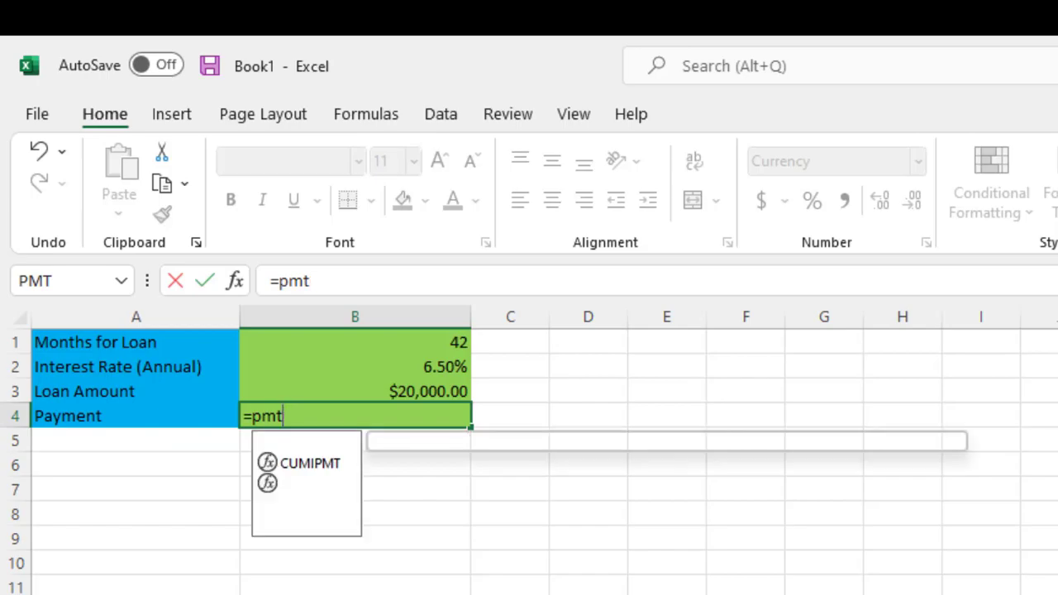
key("BackSpace")
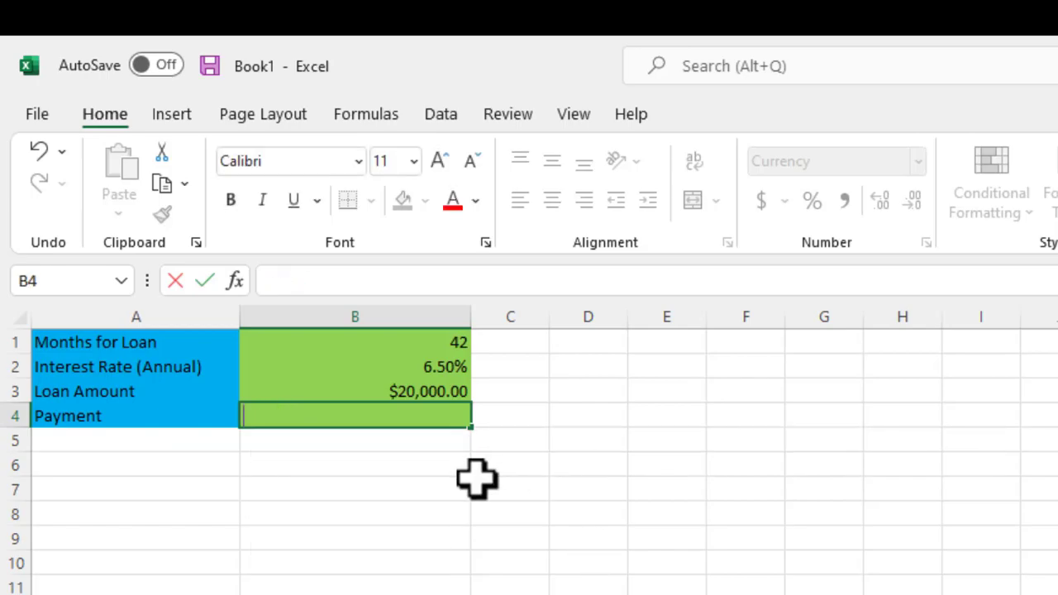
left_click(410, 520)
Insert the financial function PMT into the Payment cell B4
left_click(437, 420)
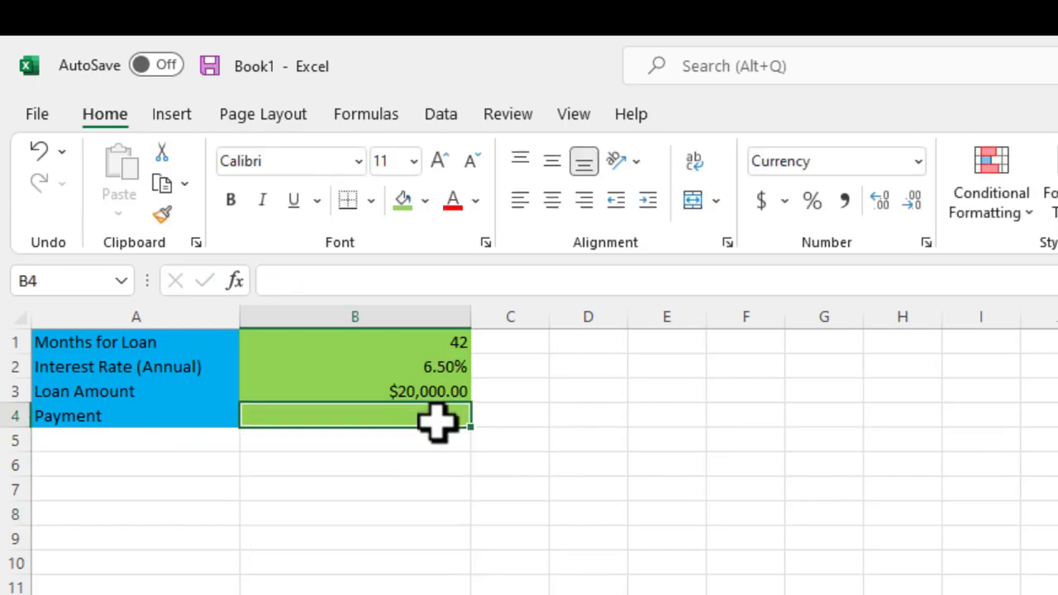
left_click(363, 115)
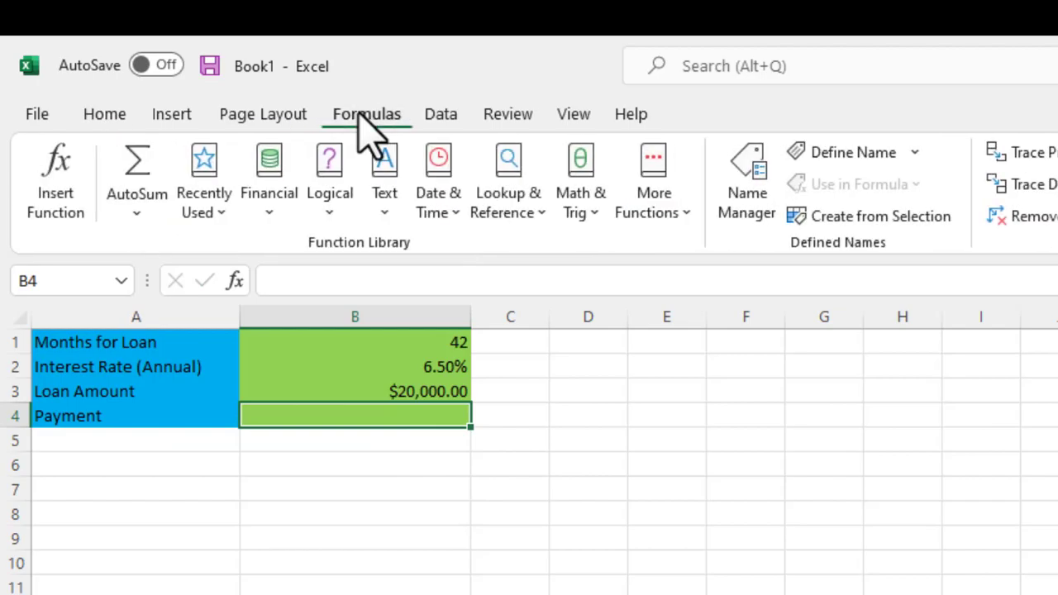
left_click(285, 213)
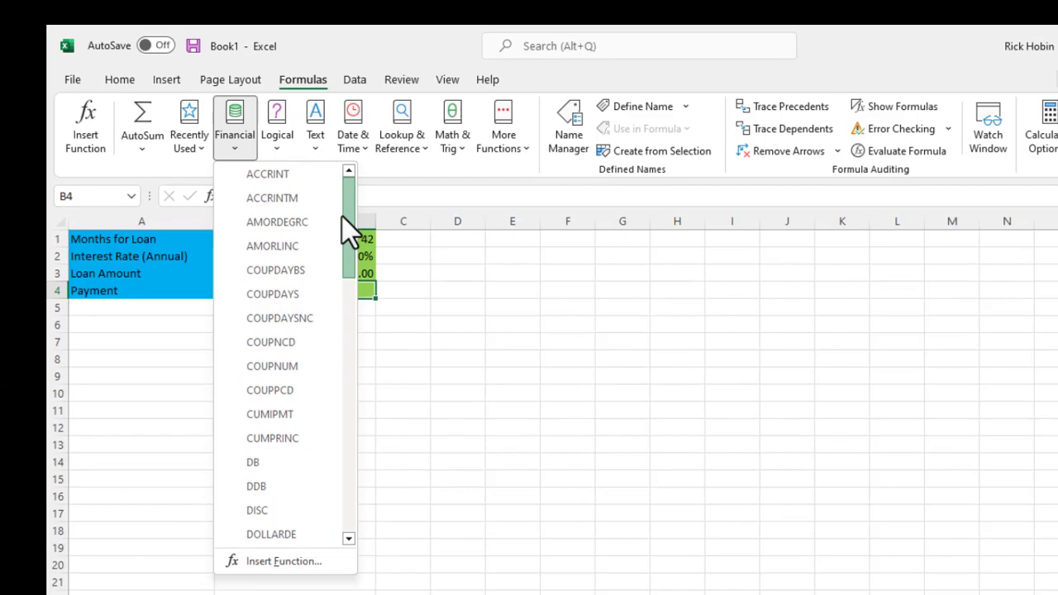
left_click_drag(434, 303, 449, 482)
left_click_drag(352, 324, 354, 393)
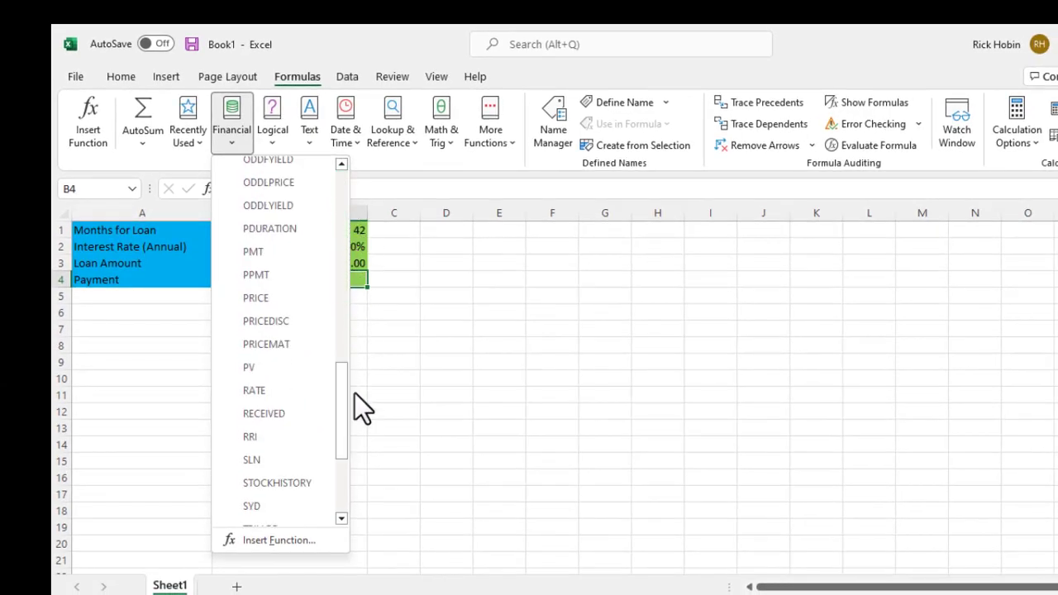
left_click(270, 252)
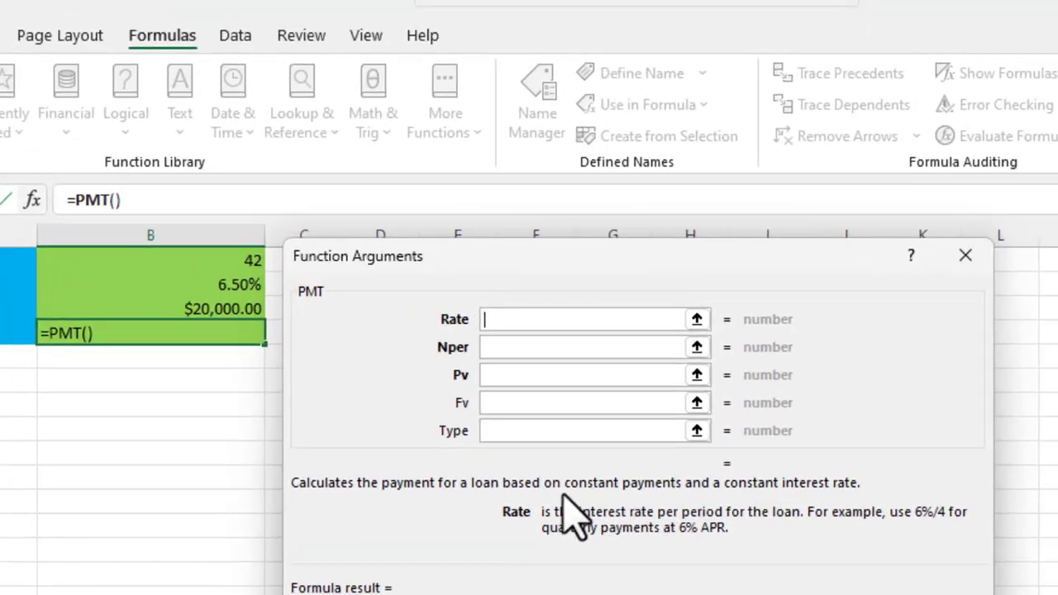
Fill in the PMT arguments for B4 with Rate B2/12, Nper B1 and Pv B3, leaving Fv and Type empty
left_click(204, 284)
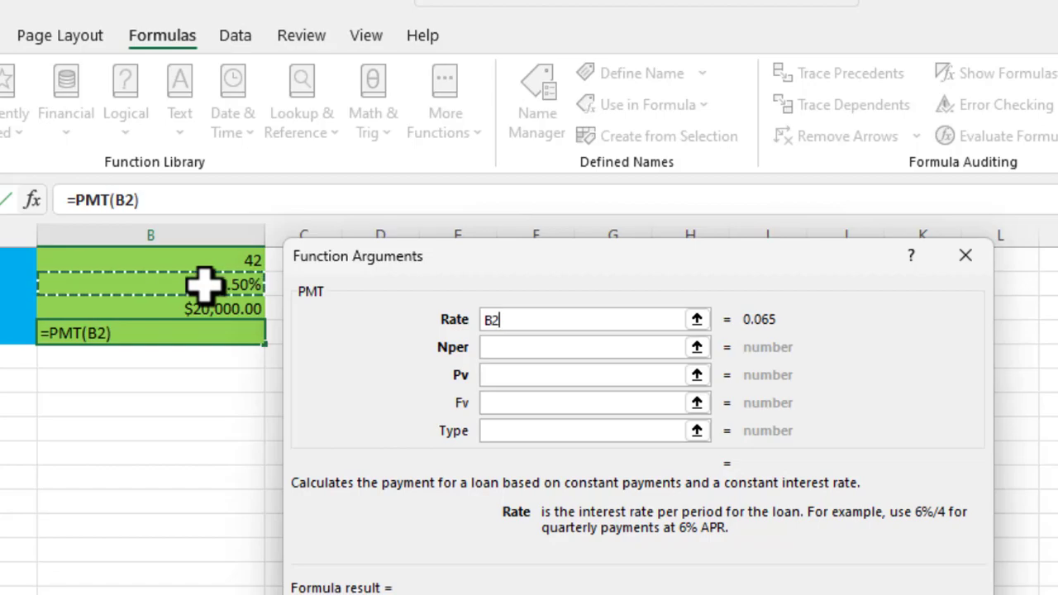
type("/12")
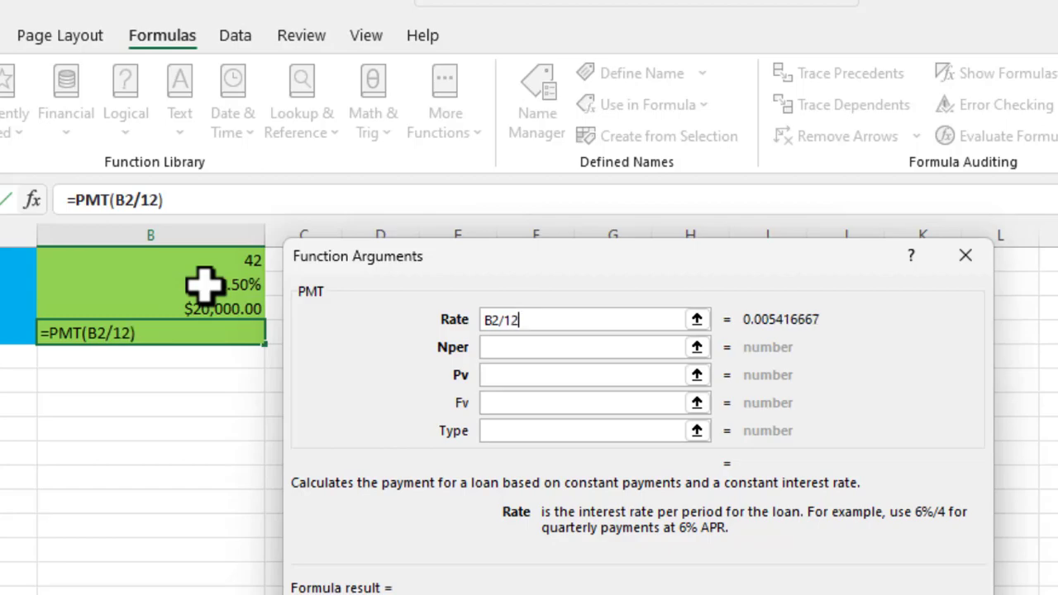
left_click(560, 347)
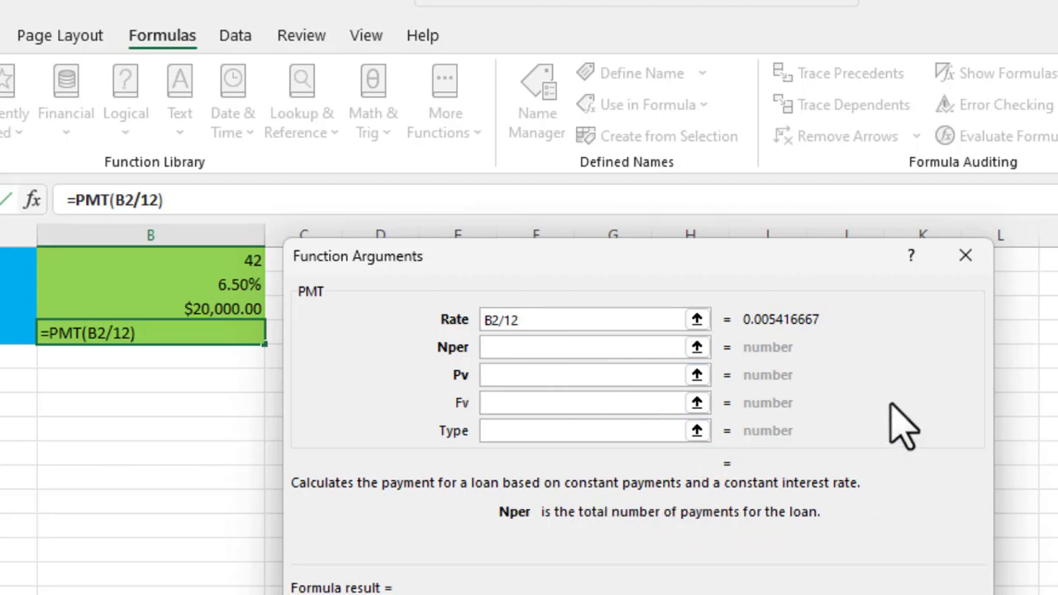
left_click(231, 262)
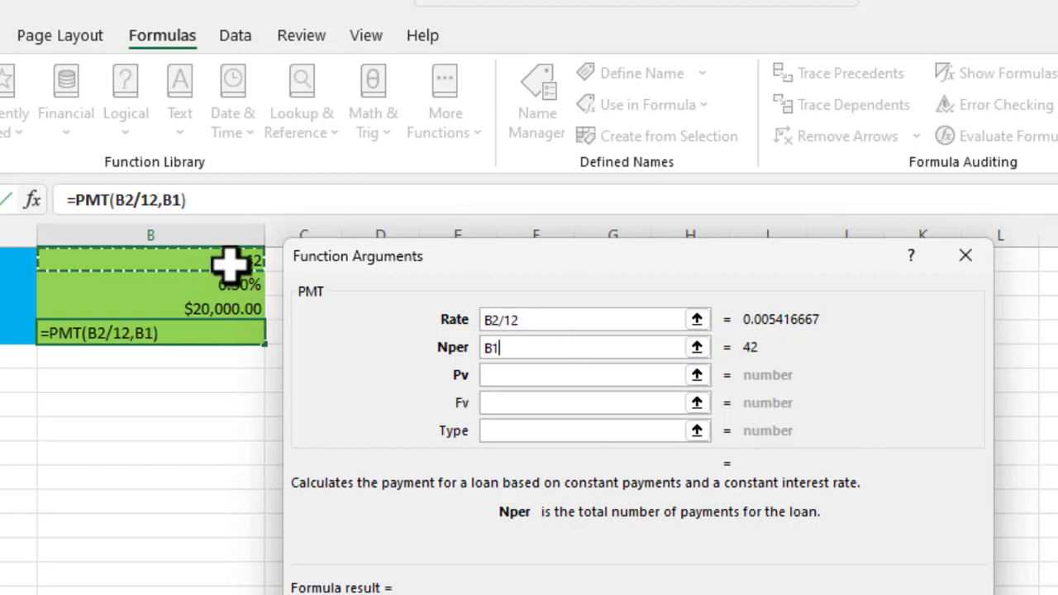
left_click(504, 371)
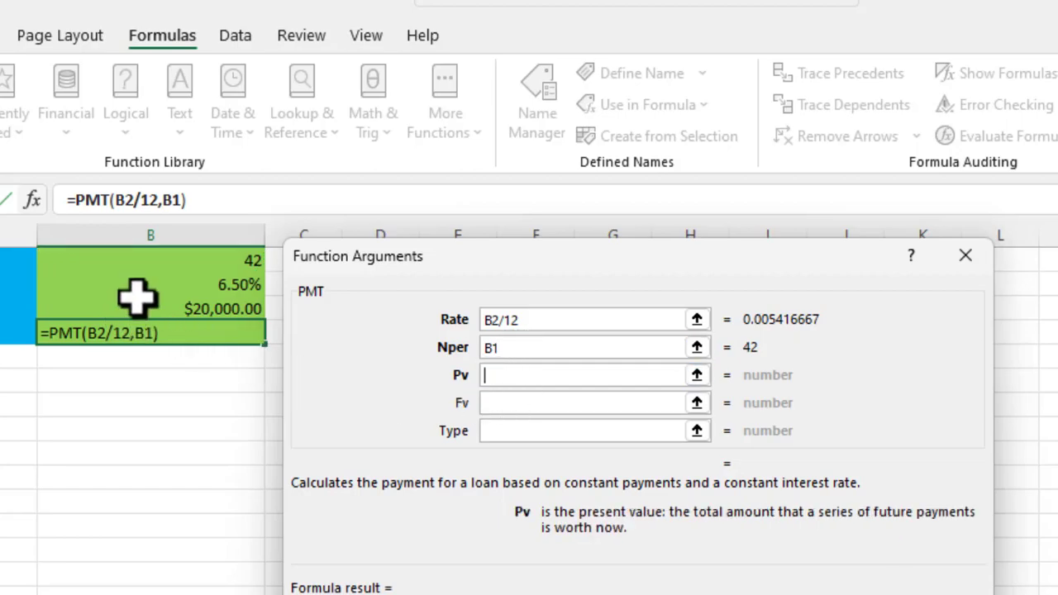
left_click(180, 309)
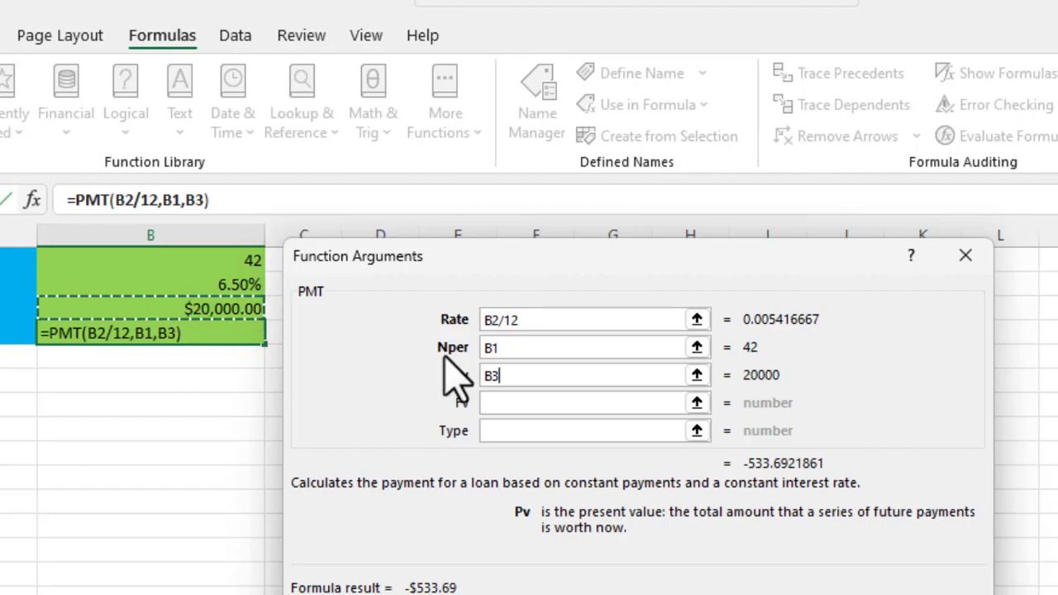
left_click(510, 402)
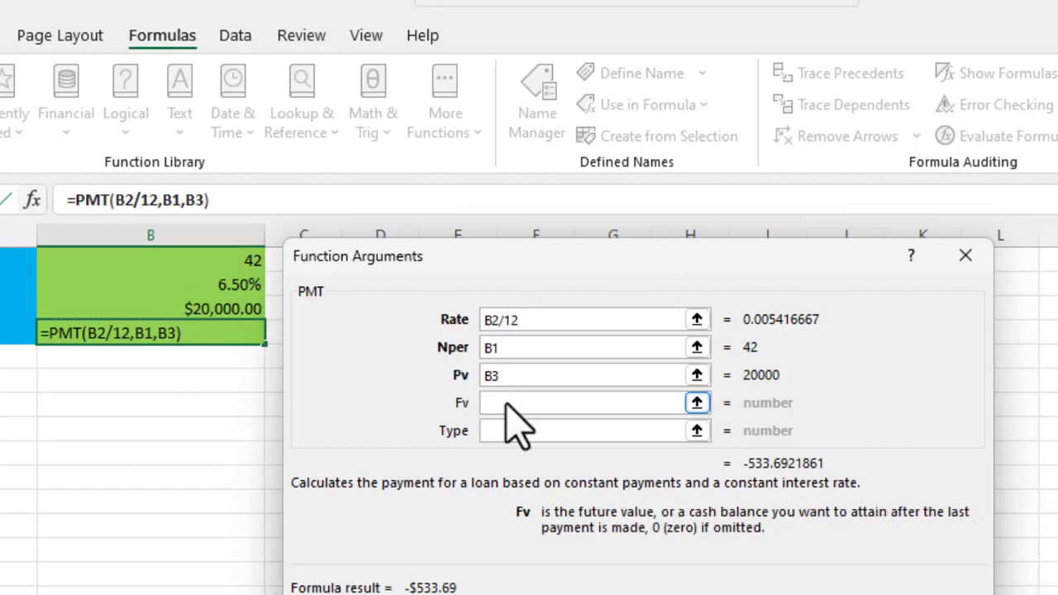
left_click(493, 430)
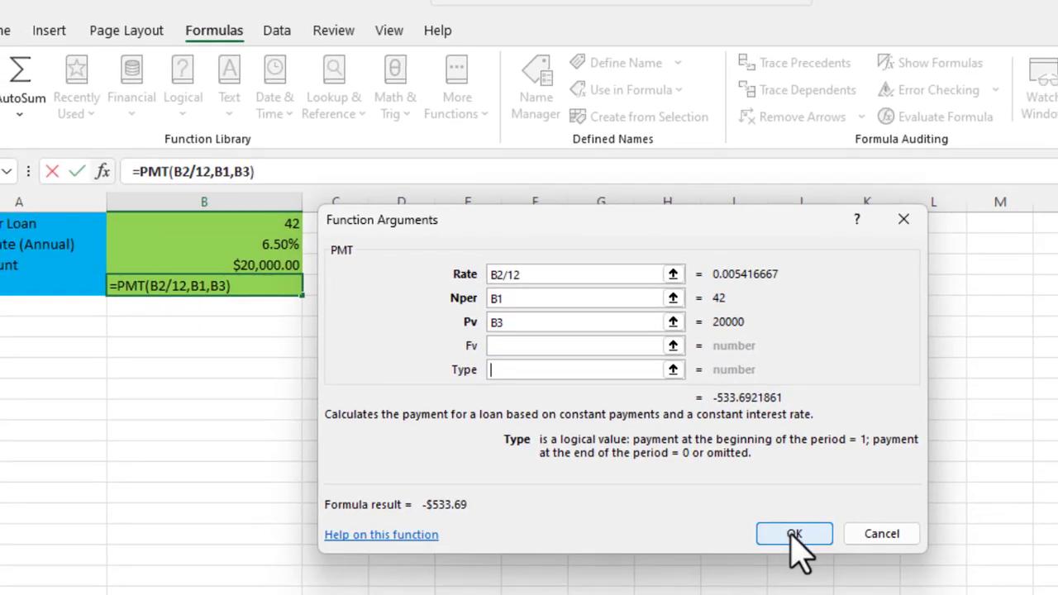
left_click(793, 536)
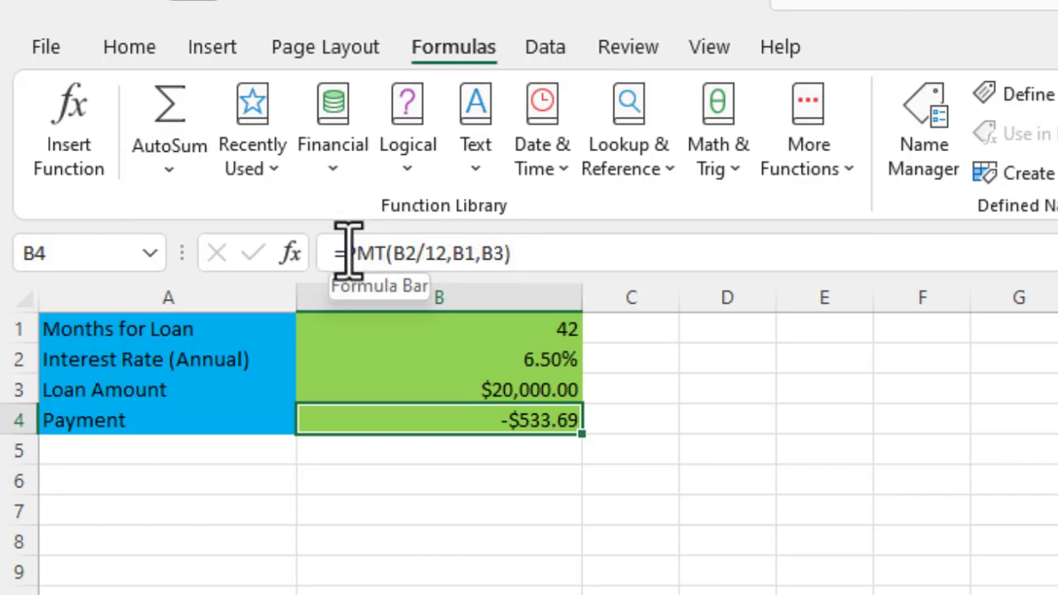
Put a minus sign before PMT in the Payment formula so B4 holds =-PMT(B2/12,B1,B3)
left_click(347, 253)
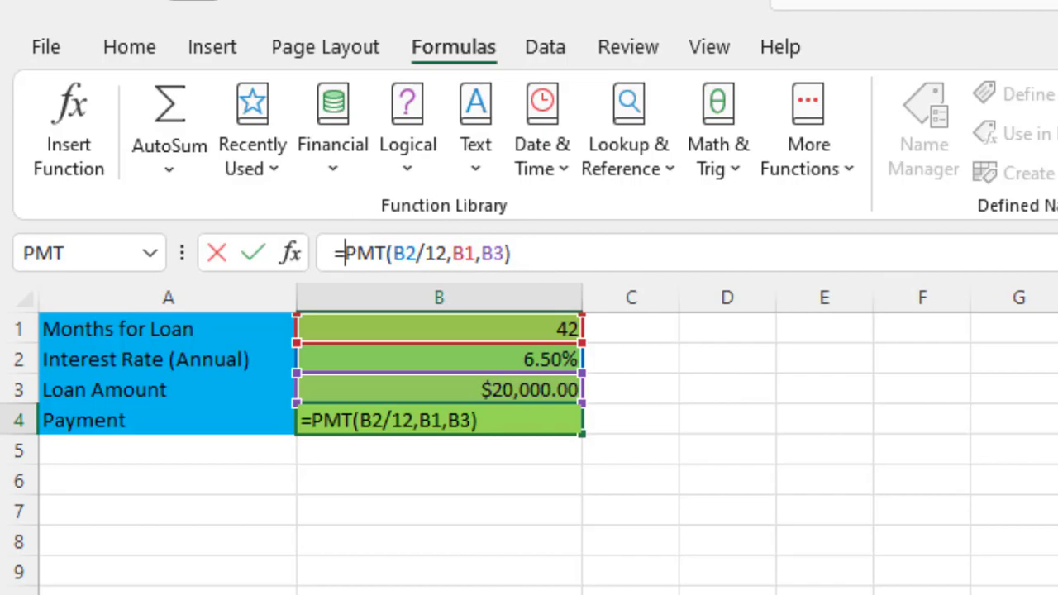
type("-")
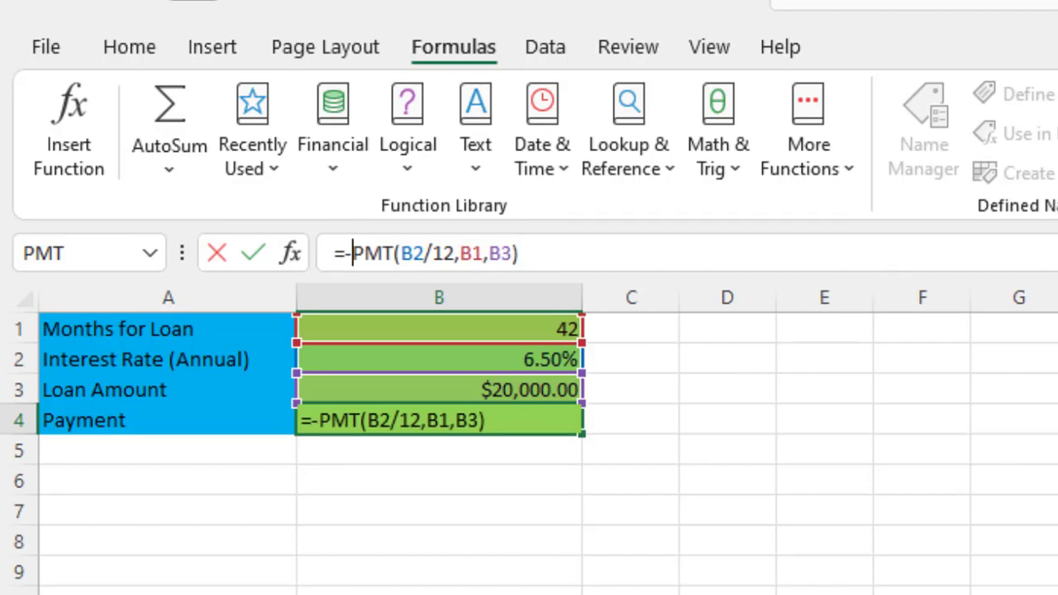
key("Return")
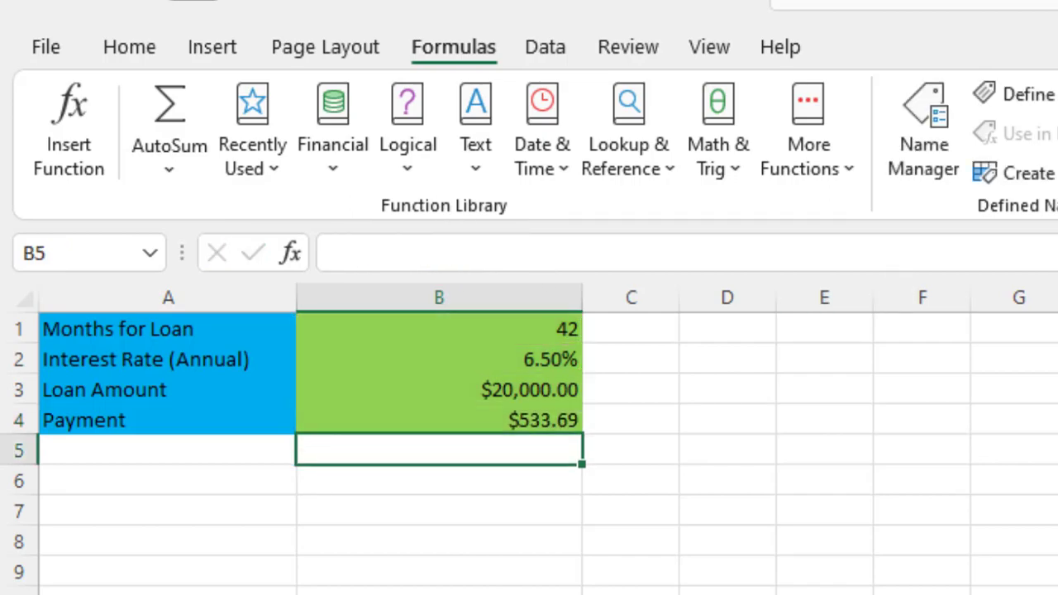
left_click(527, 424)
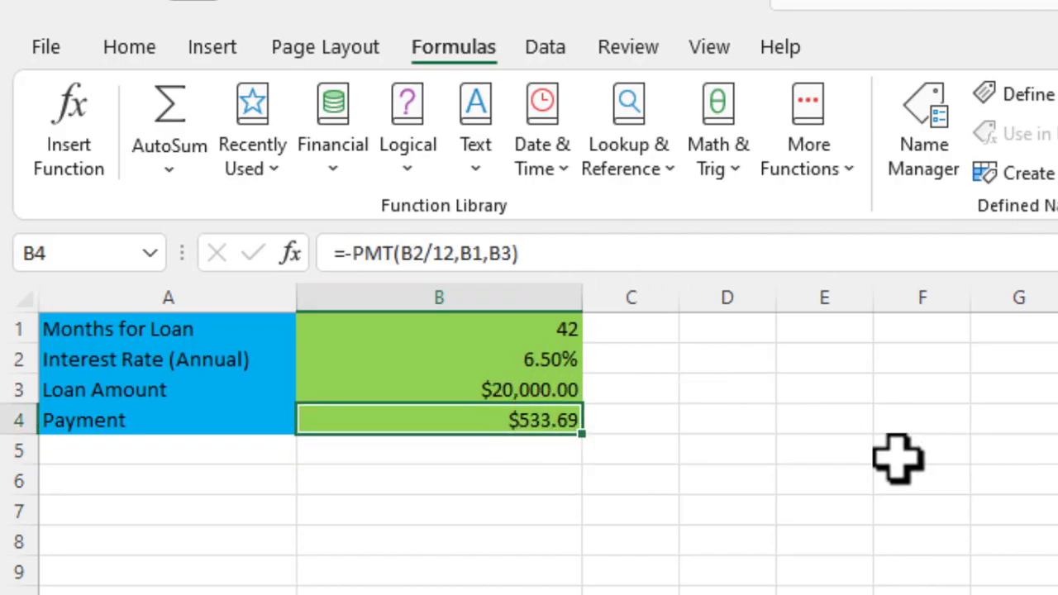
Change the months for the loan in B1 to 48 and the loan amount in B3 to 18000
left_click(556, 333)
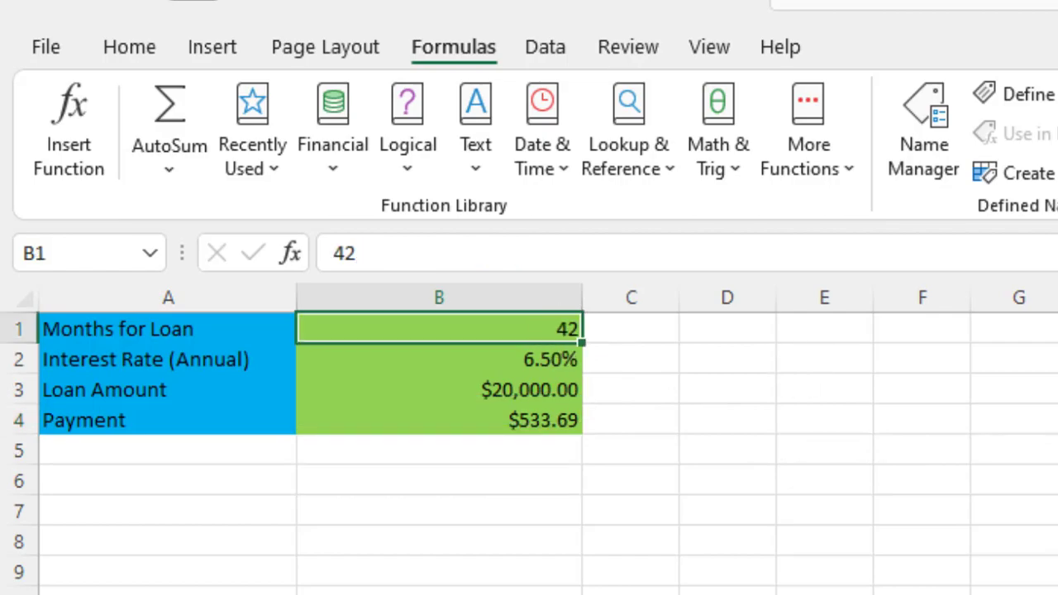
type("48")
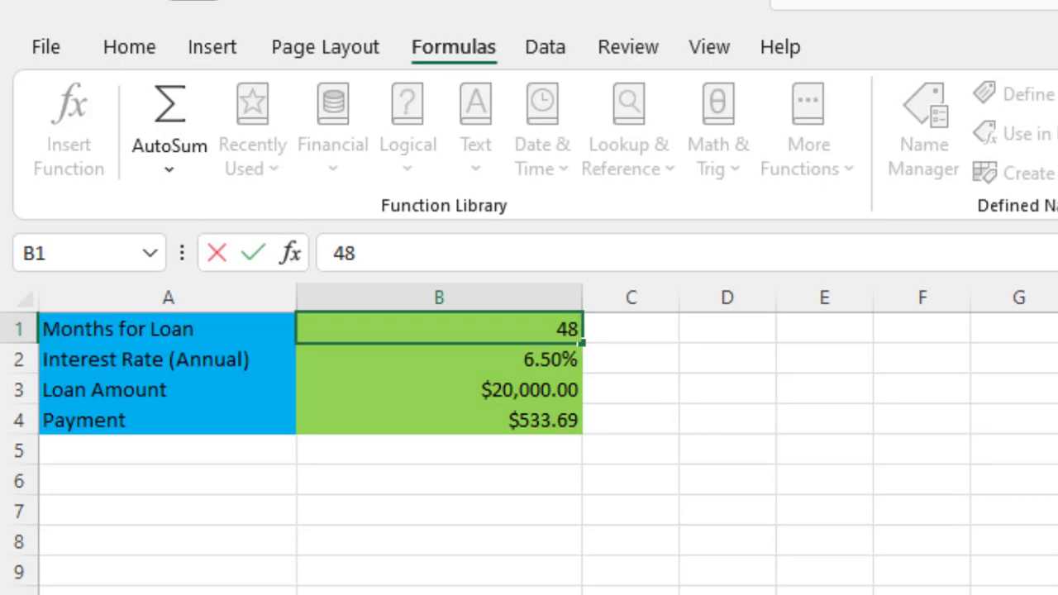
key("Return")
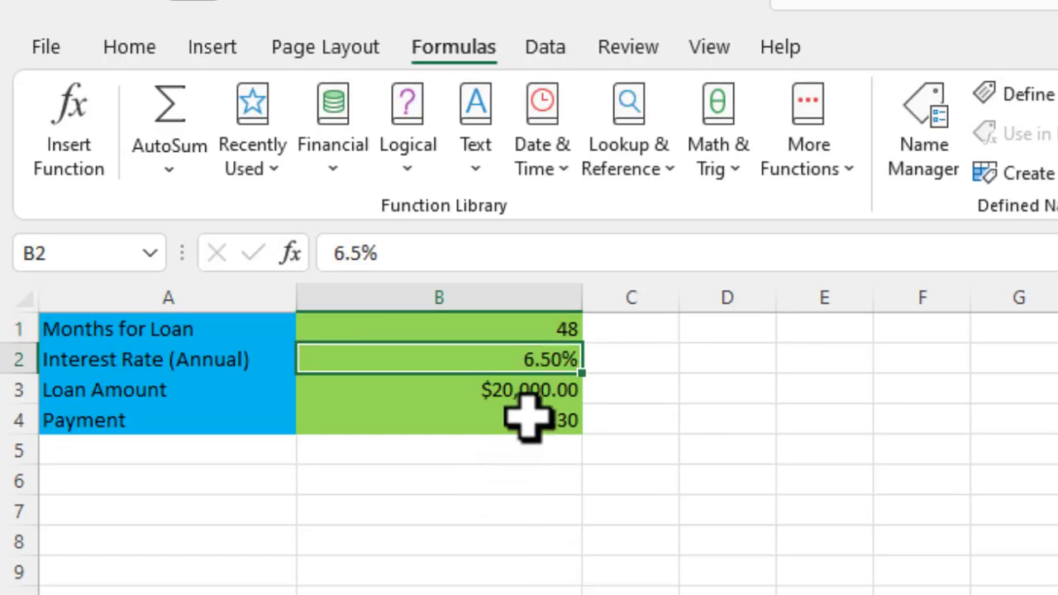
left_click(546, 393)
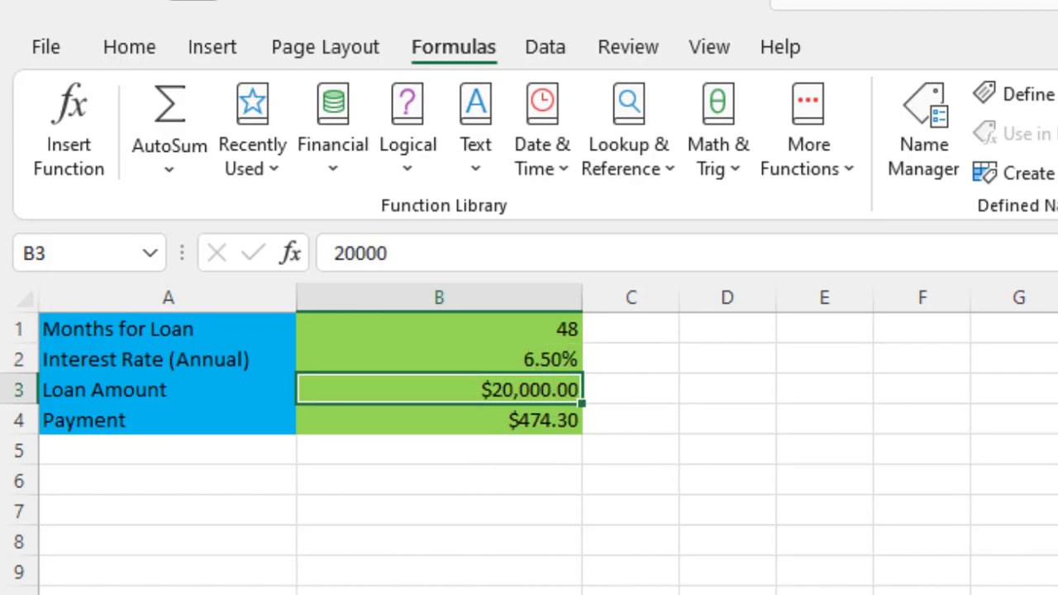
type("18000")
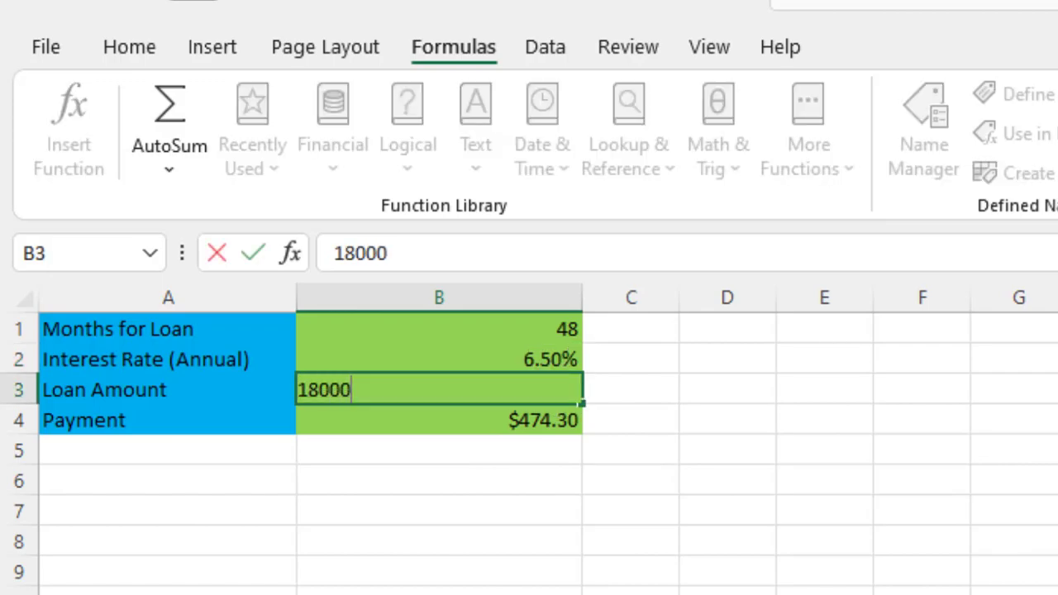
key("Return")
key("alt+p")
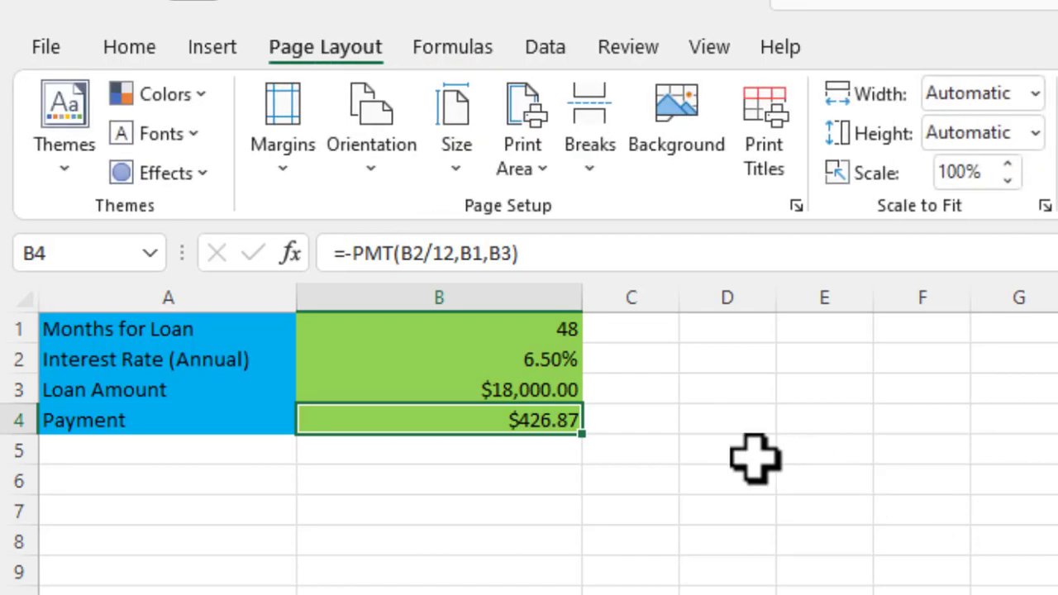
Set the annual interest rate in B2 to 4.25%
left_click(555, 362)
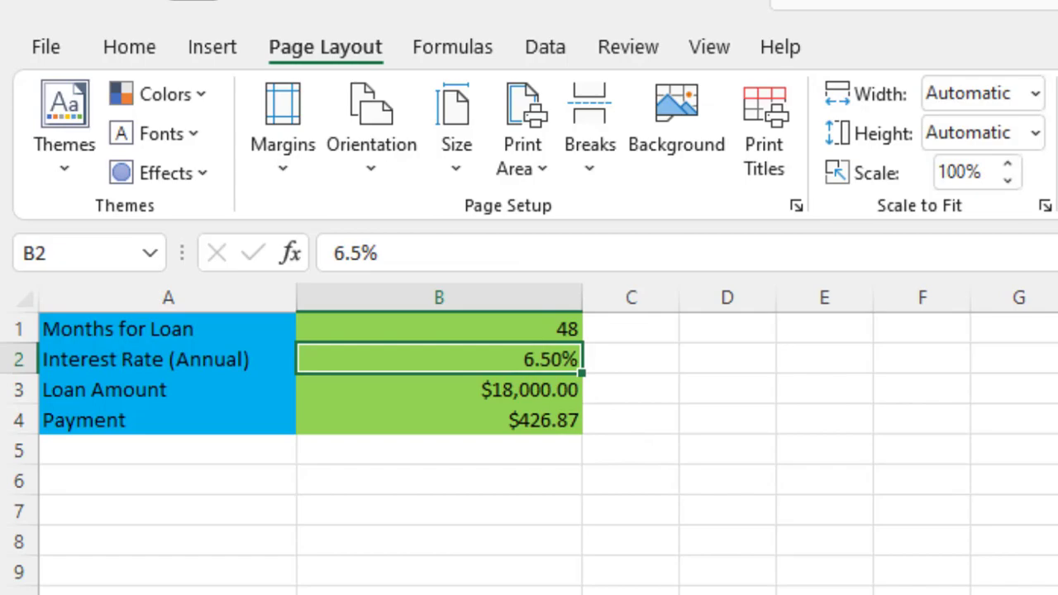
key("F2")
key("Left")
key("BackSpace")
key("BackSpace")
key("BackSpace")
type("4.25")
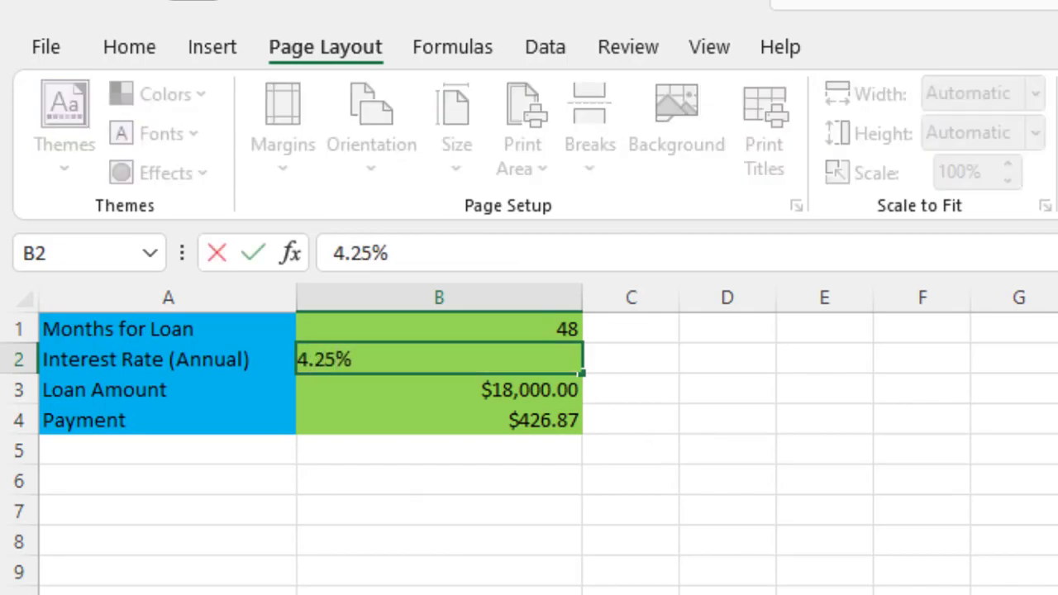
key("Tab")
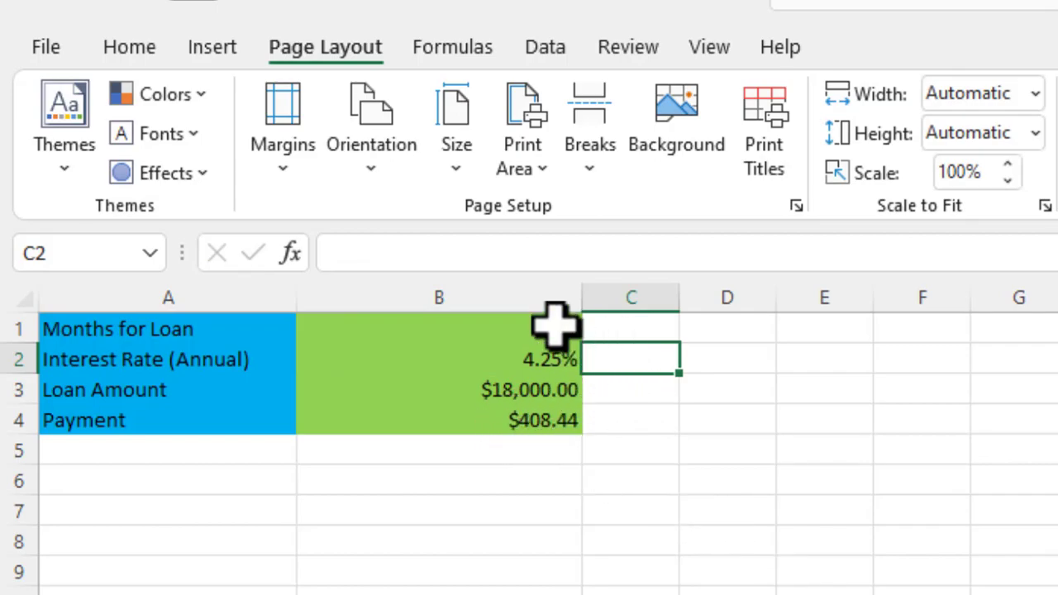
Begin a hand-written payment formula in cell B6 with =-pmt( and 6.5/12 as the rate, and try to commit it
left_click(446, 481)
type("=")
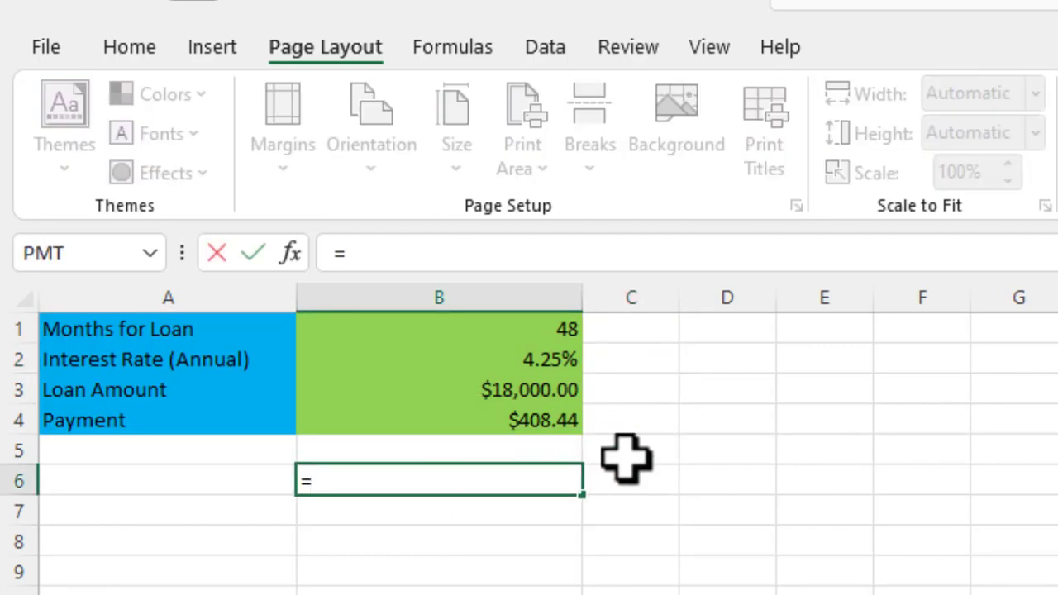
type("-pm")
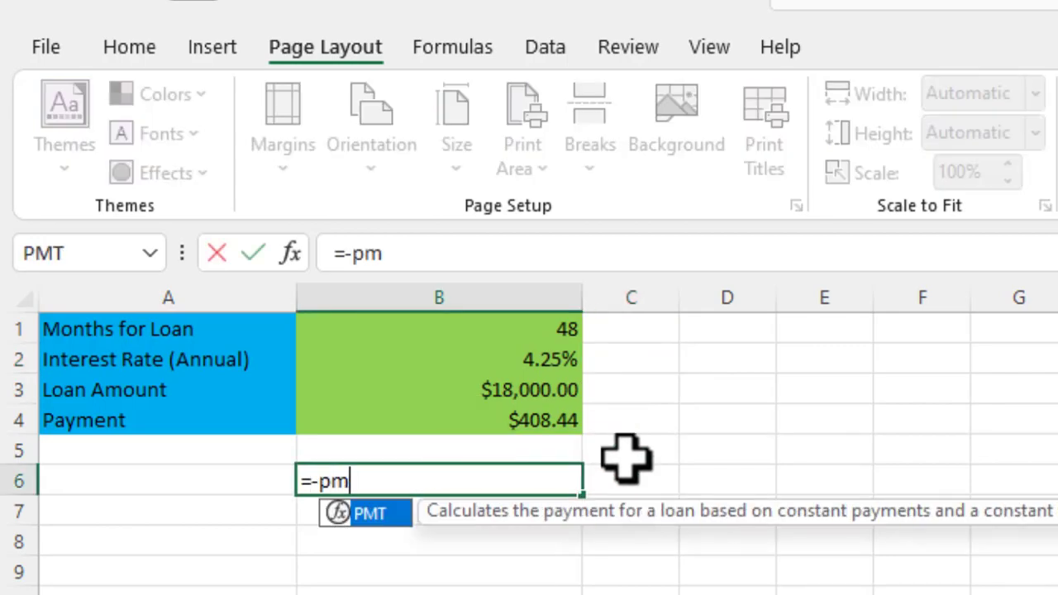
type("t(")
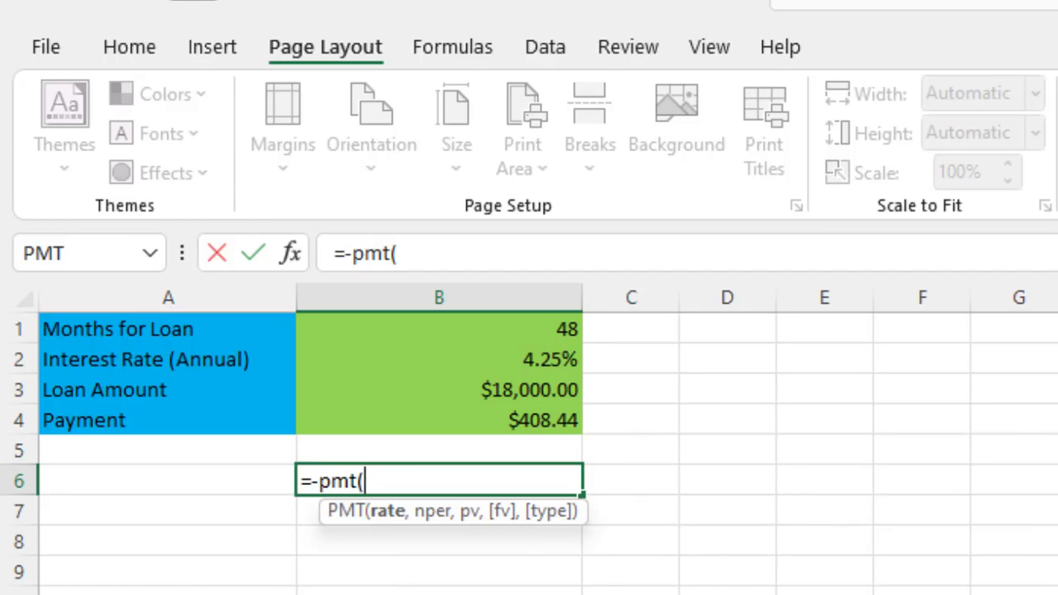
type("6.5/12")
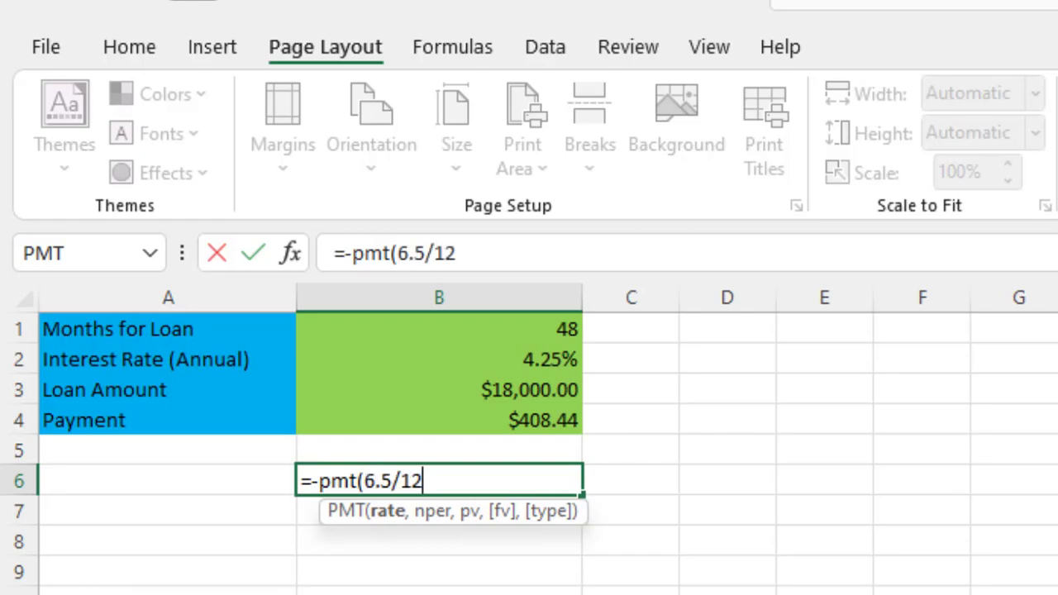
key("Return")
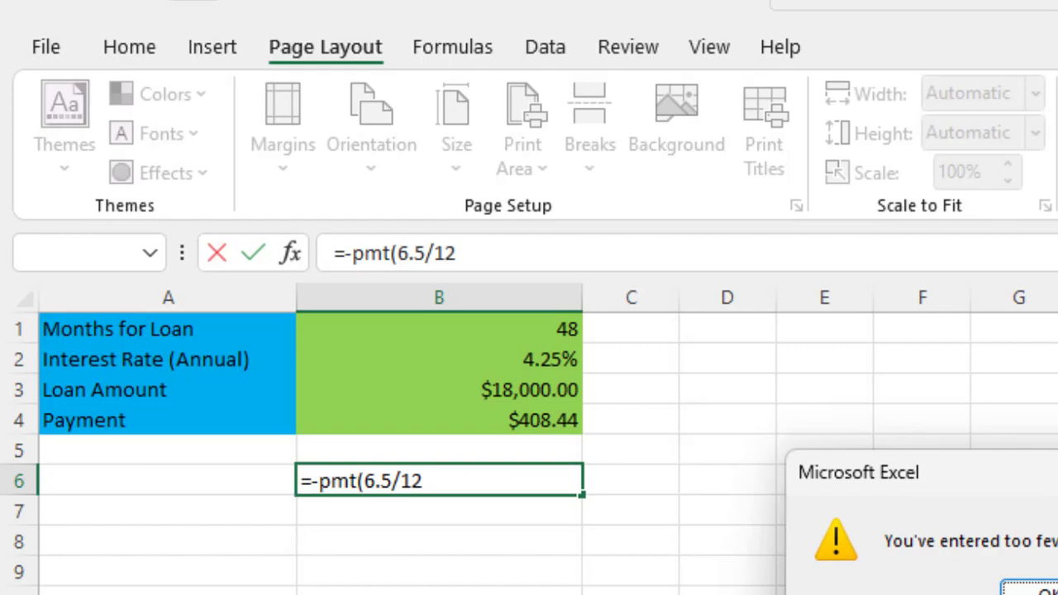
left_click(1025, 586)
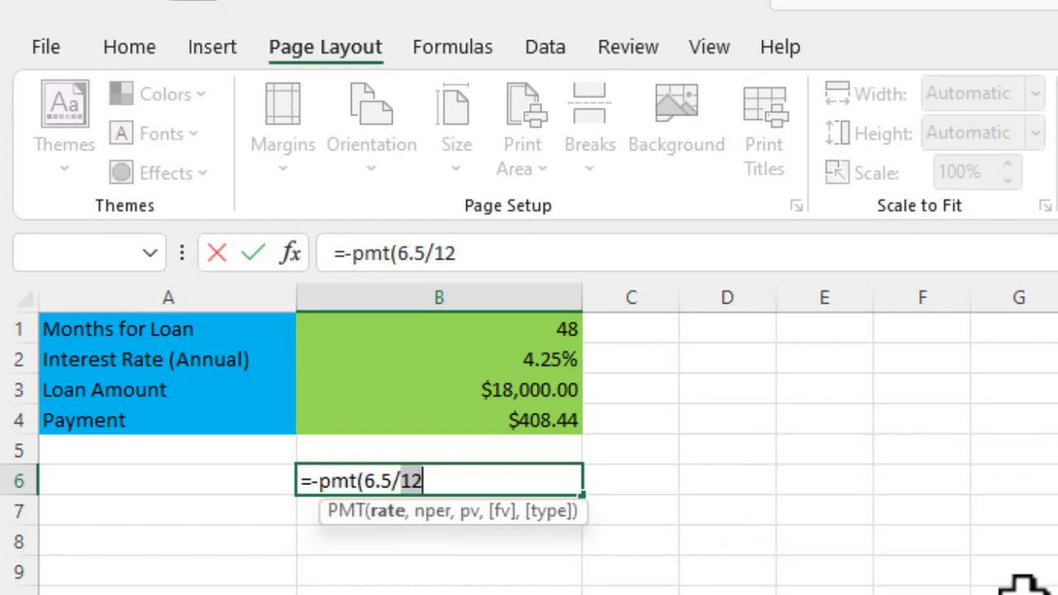
Replace the rate argument of the PMT formula in B6 with the decimal form .065/12
key("BackSpace")
key("BackSpace")
key("BackSpace")
key("BackSpace")
key("BackSpace")
type(".06")
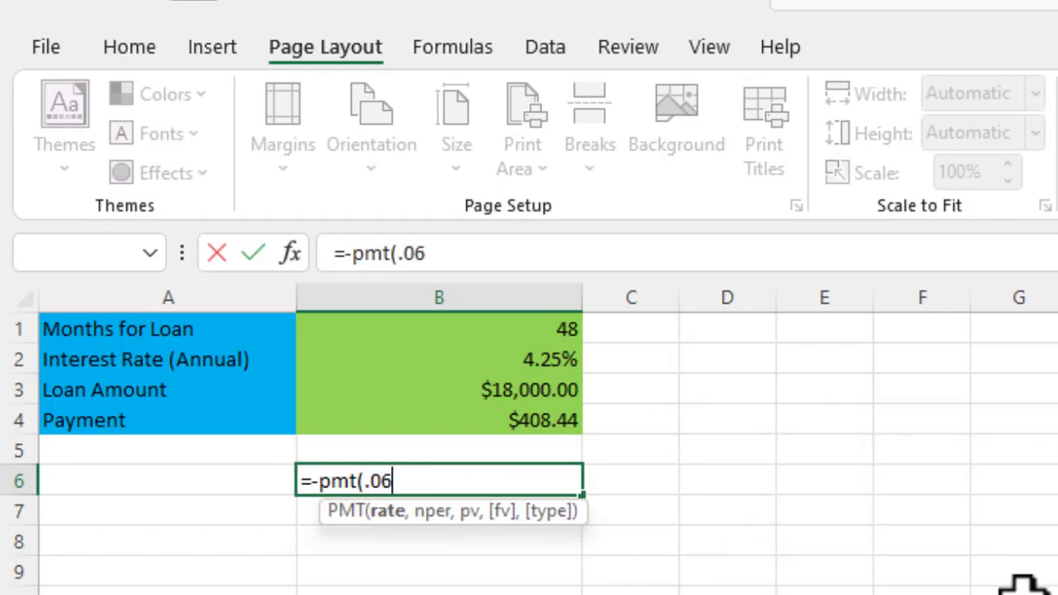
type("5/12")
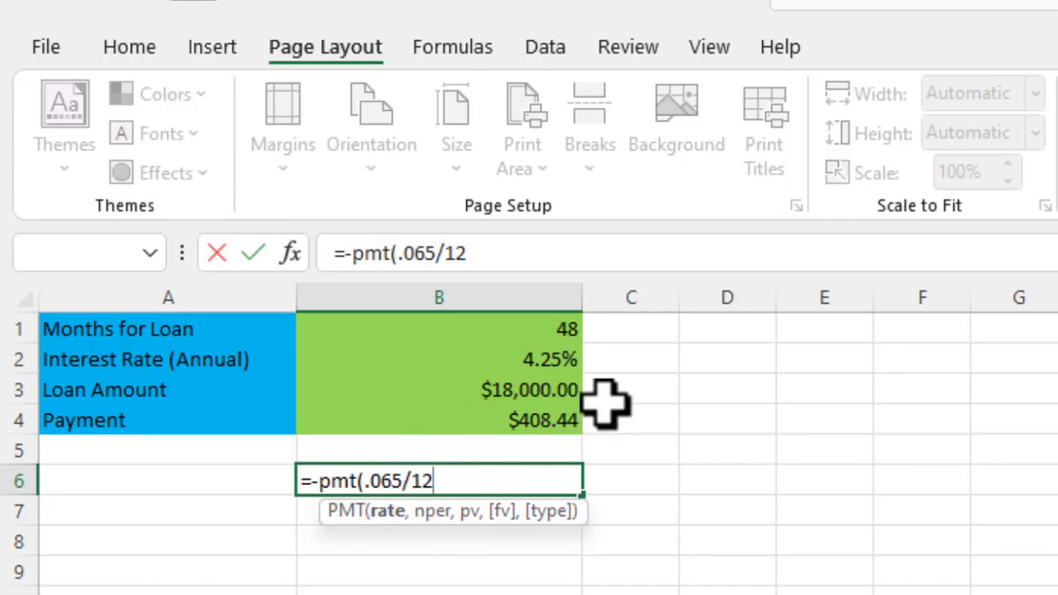
Change the annual rate in the B6 formula to .0425, keeping the division by 12
key("Left")
key("Left")
key("Left")
key("Left")
key("Right")
key("BackSpace")
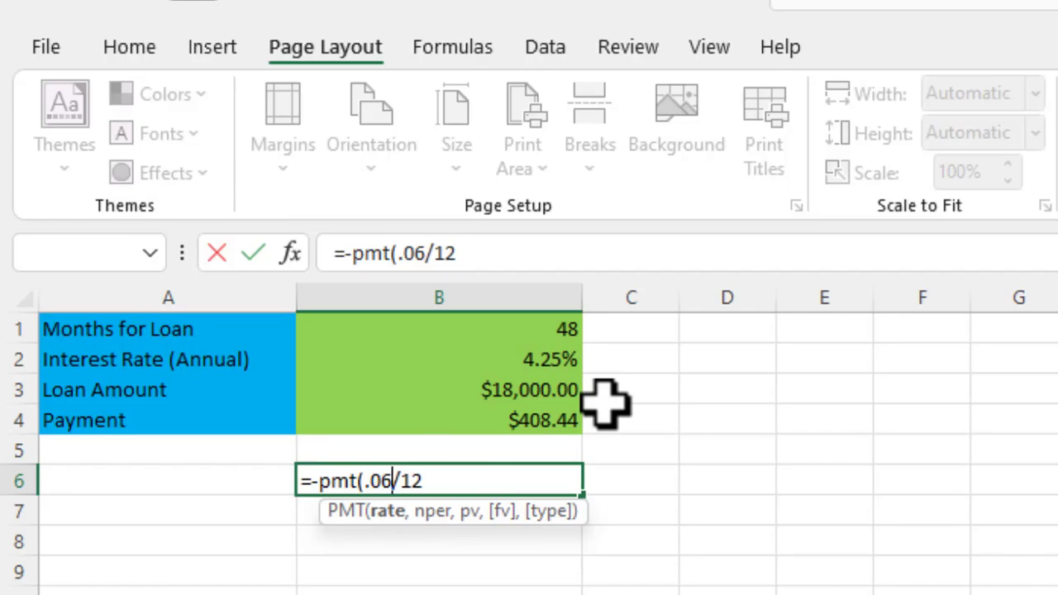
key("BackSpace")
type("425")
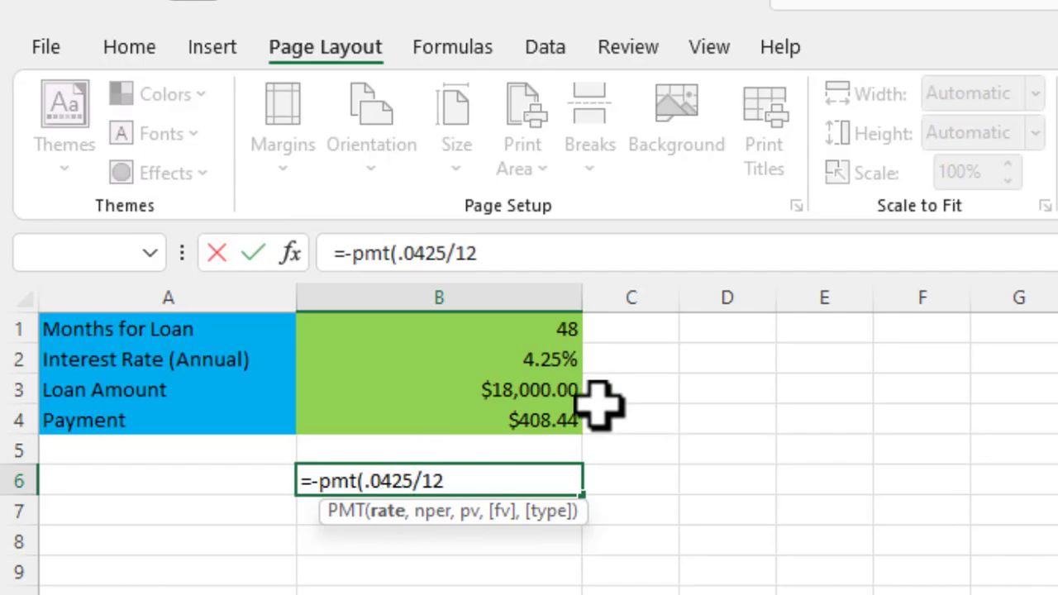
Complete the PMT formula in B6 with 48 as the number of periods and 18000 as the present value, and commit it
left_click(503, 481)
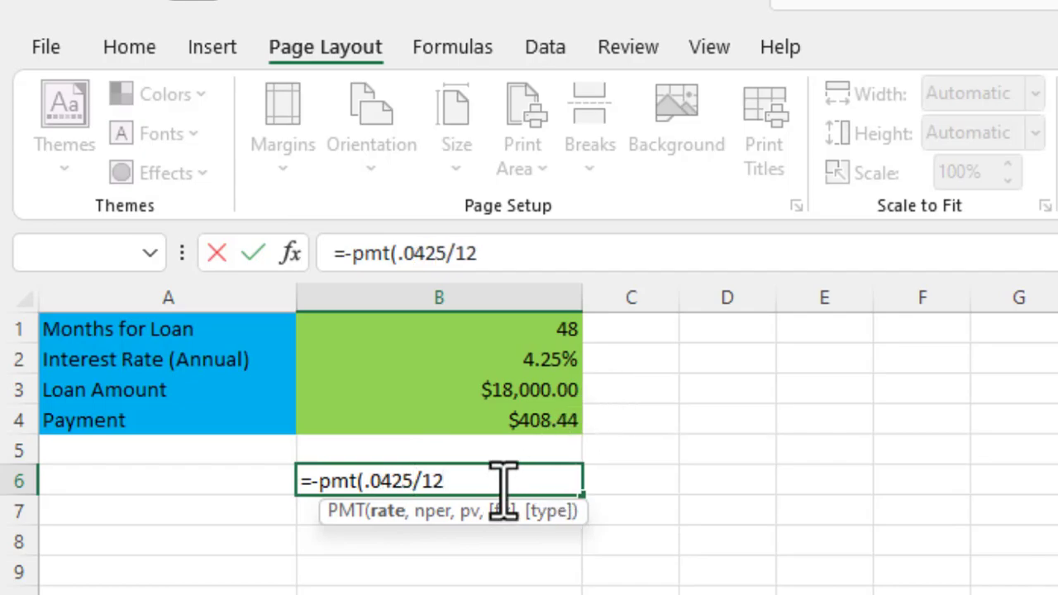
type(",")
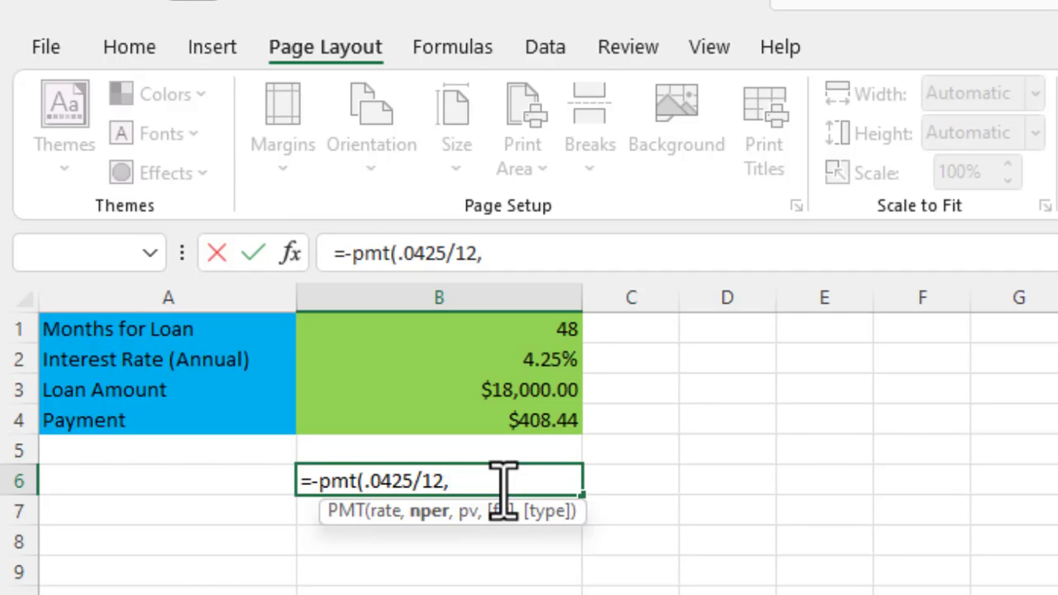
type("48,")
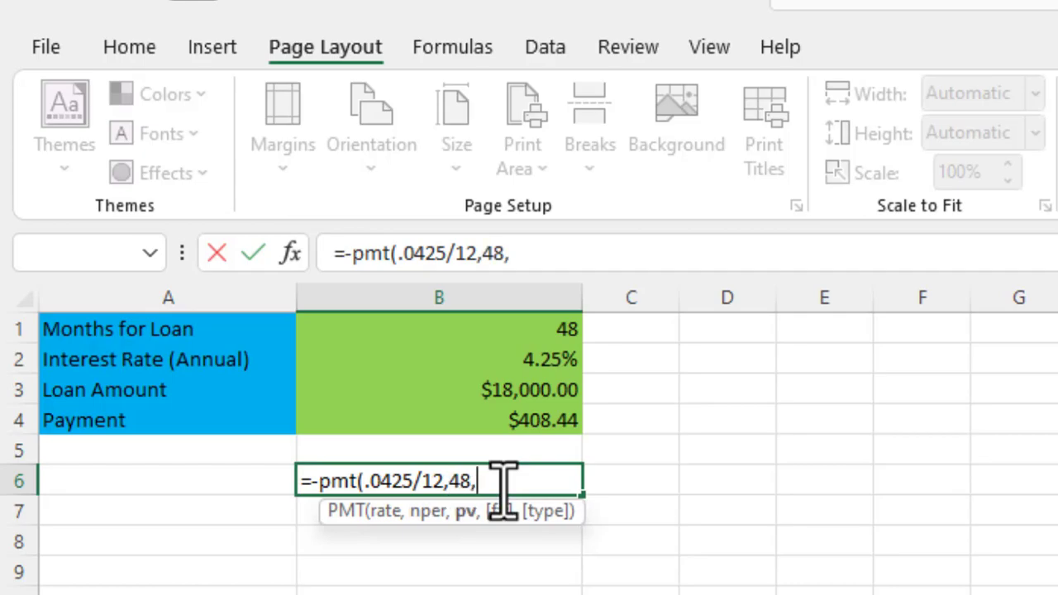
type("18000")
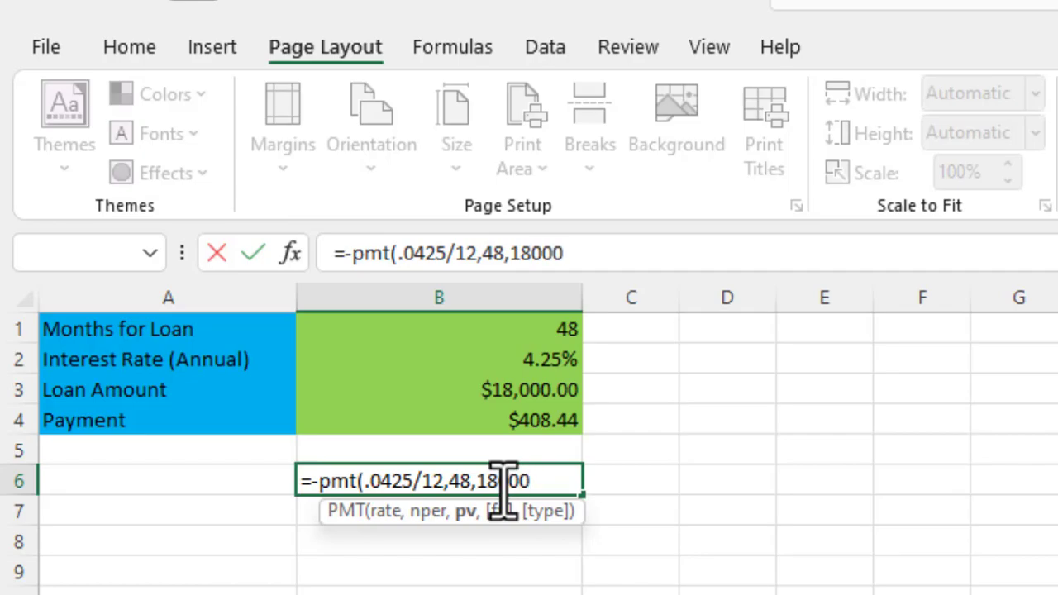
type(")")
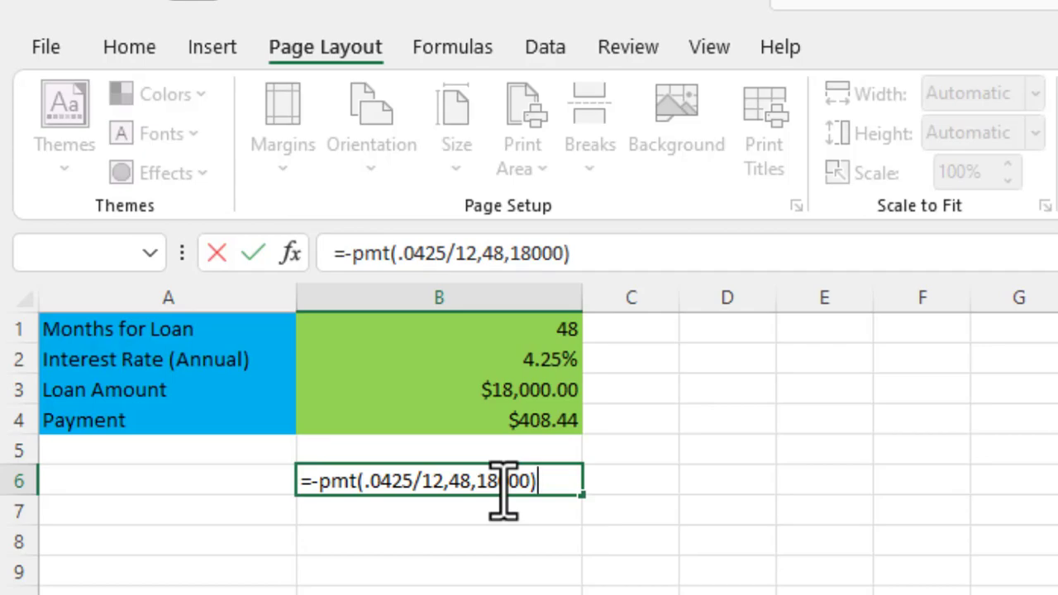
key("Return")
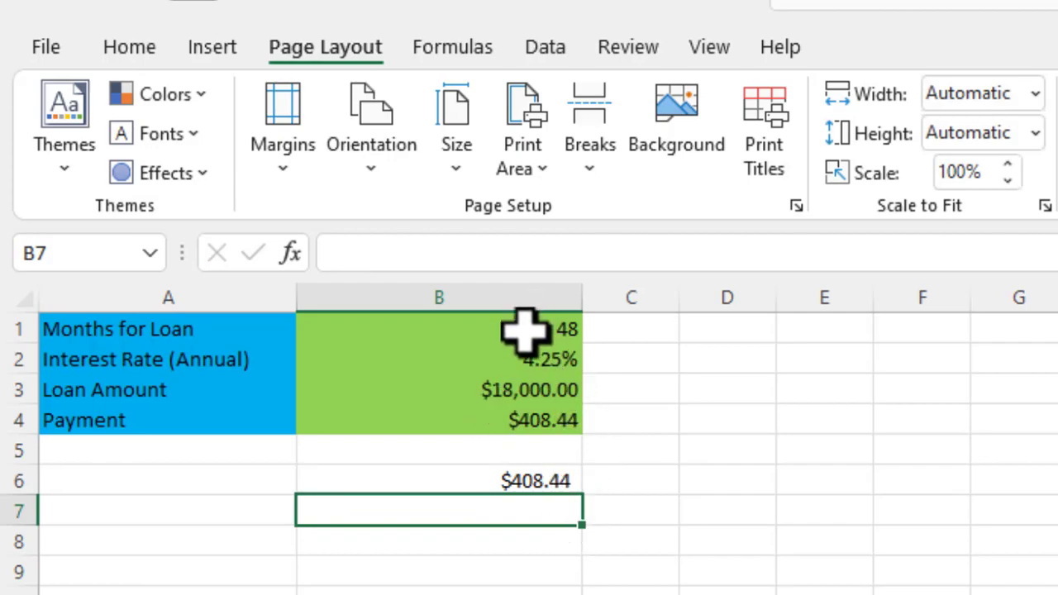
Delete the hand-written PMT formula from cell B6
left_click_drag(527, 333, 528, 387)
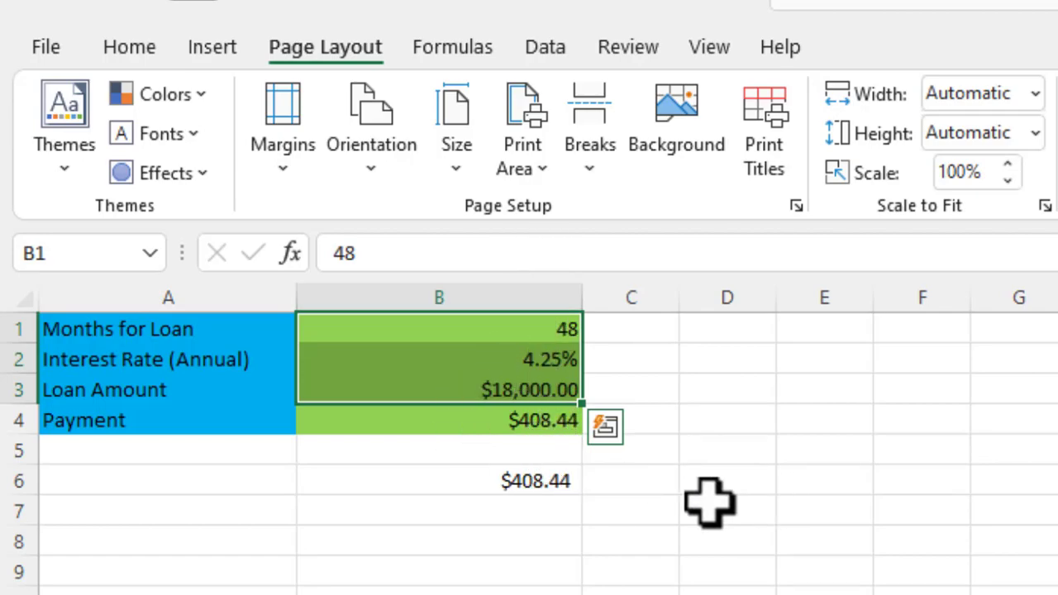
left_click(555, 486)
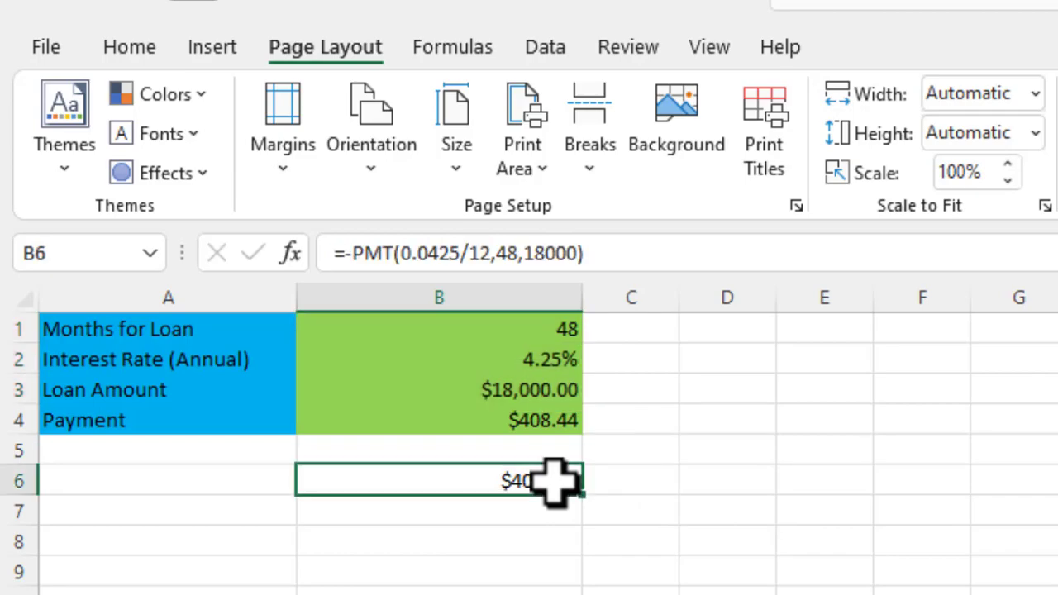
key("Delete")
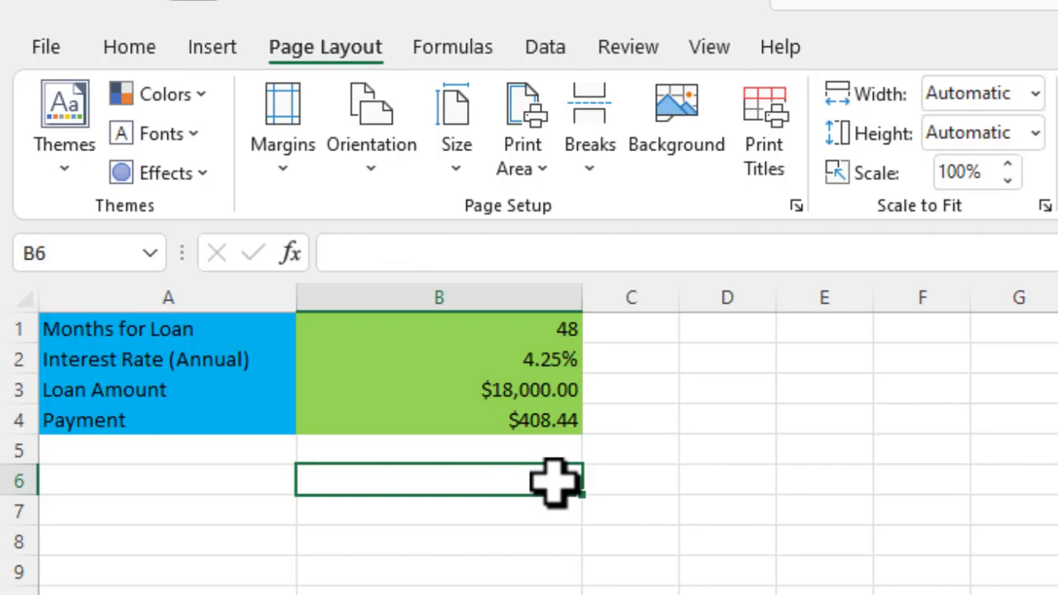